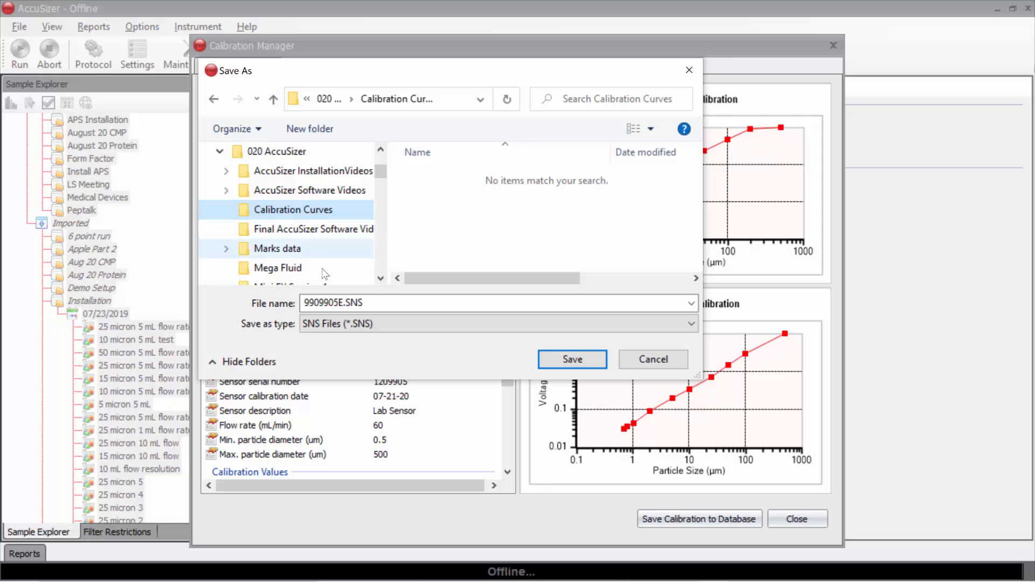
Save the extinction calibration as 9909905E.SNS and export the summation calibration as an SNS file in the same Calibration Curves folder
{"action": "left_click", "coordinate": [565, 361]}
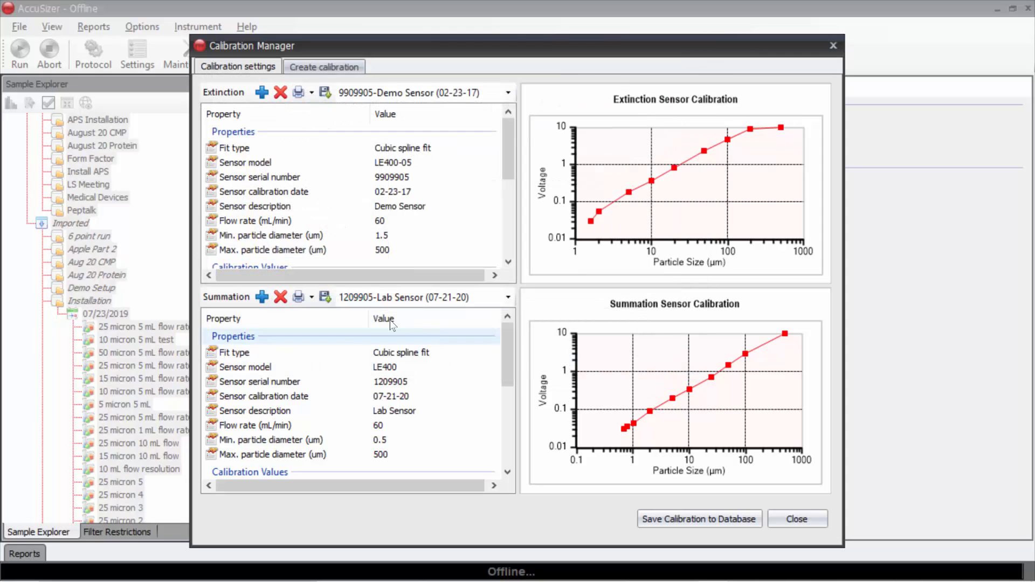
{"action": "left_click", "coordinate": [325, 296]}
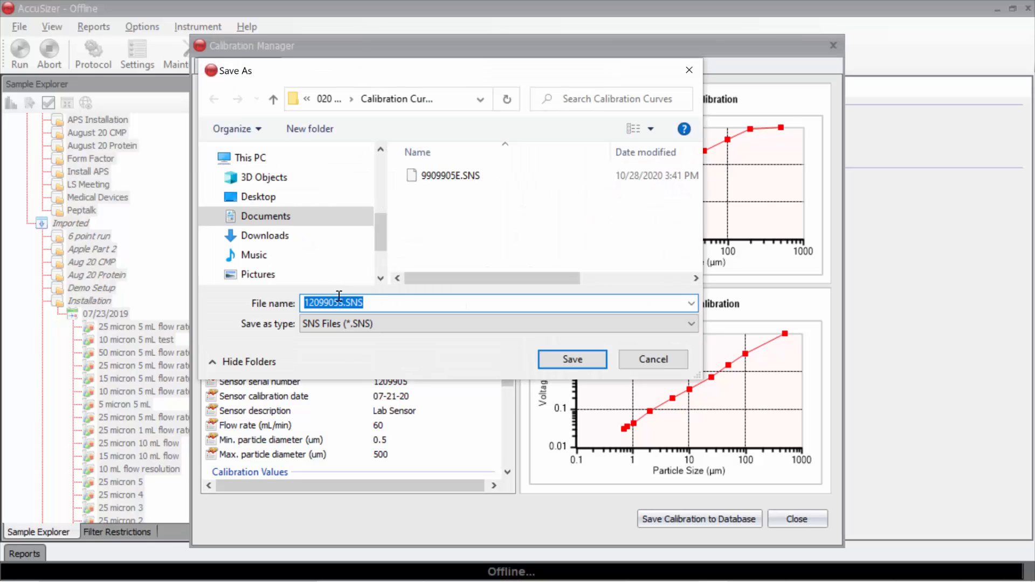
{"action": "left_click", "coordinate": [577, 366]}
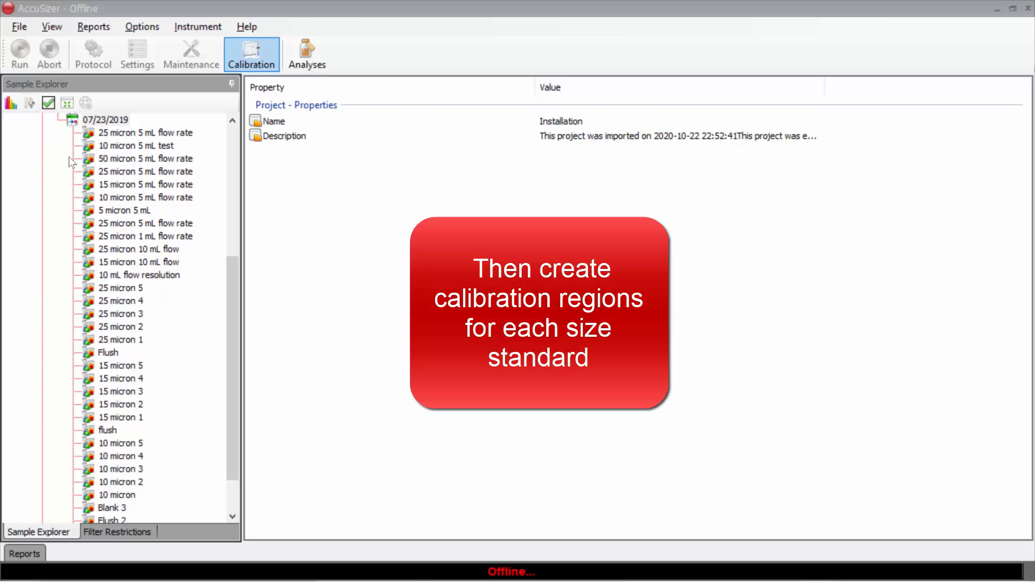
Open the sample result of the 25 micron 10 mL flow run and change its plot units to Counts v. Volts
{"action": "double_click", "coordinate": [139, 250]}
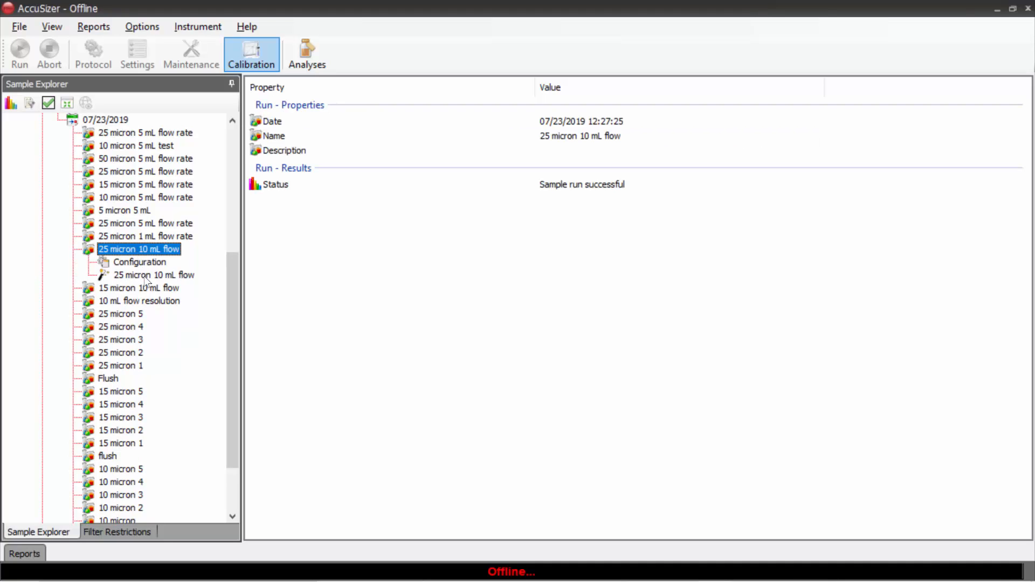
{"action": "double_click", "coordinate": [145, 275]}
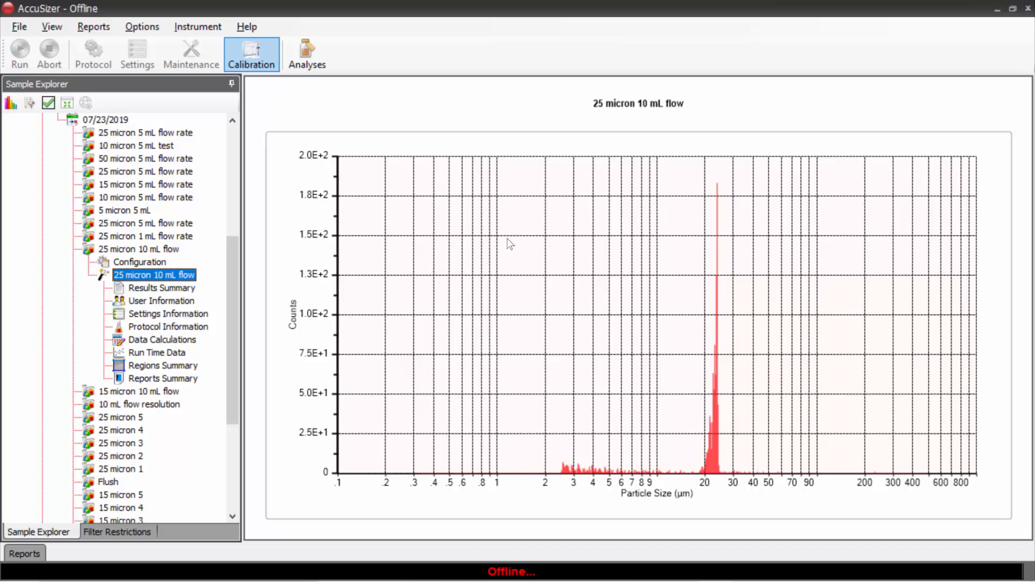
{"action": "left_click", "coordinate": [548, 233]}
{"action": "right_click", "coordinate": [548, 237]}
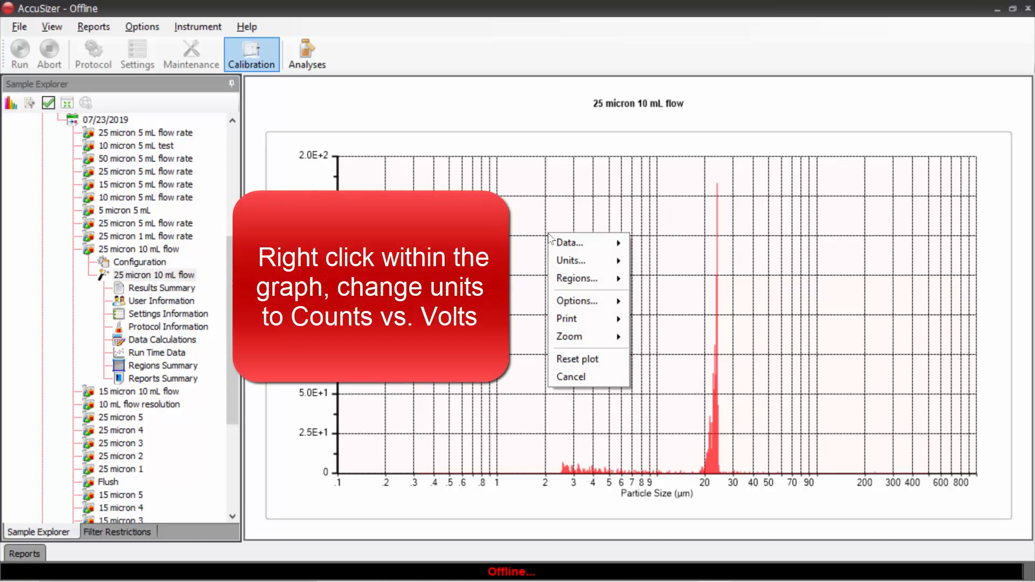
{"action": "mouse_move", "coordinate": [590, 262]}
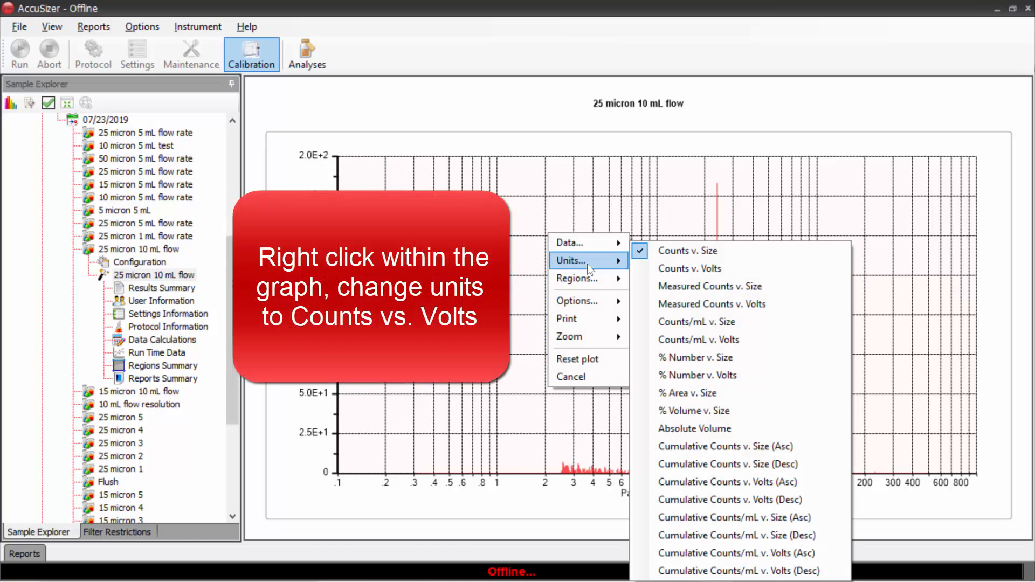
{"action": "left_click", "coordinate": [673, 272]}
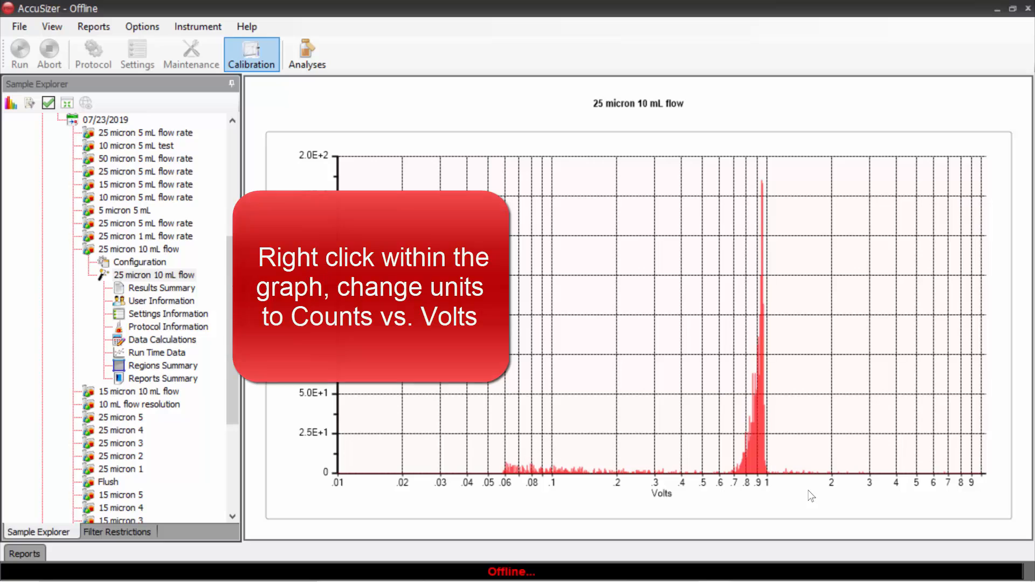
Start a new calibration region on the plot with start location 0.7 and end location 1.0
{"action": "right_click", "coordinate": [722, 277]}
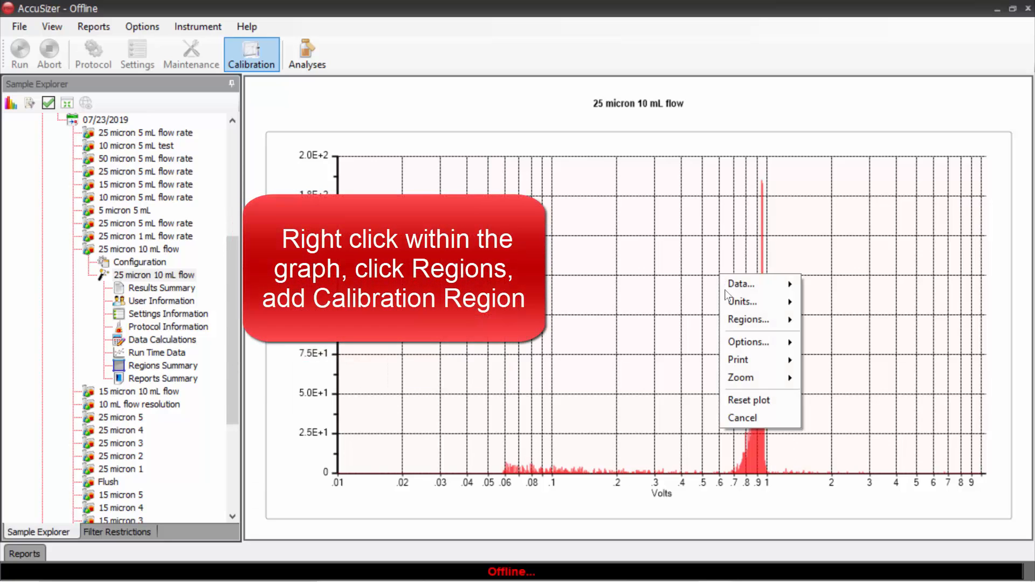
{"action": "mouse_move", "coordinate": [744, 319]}
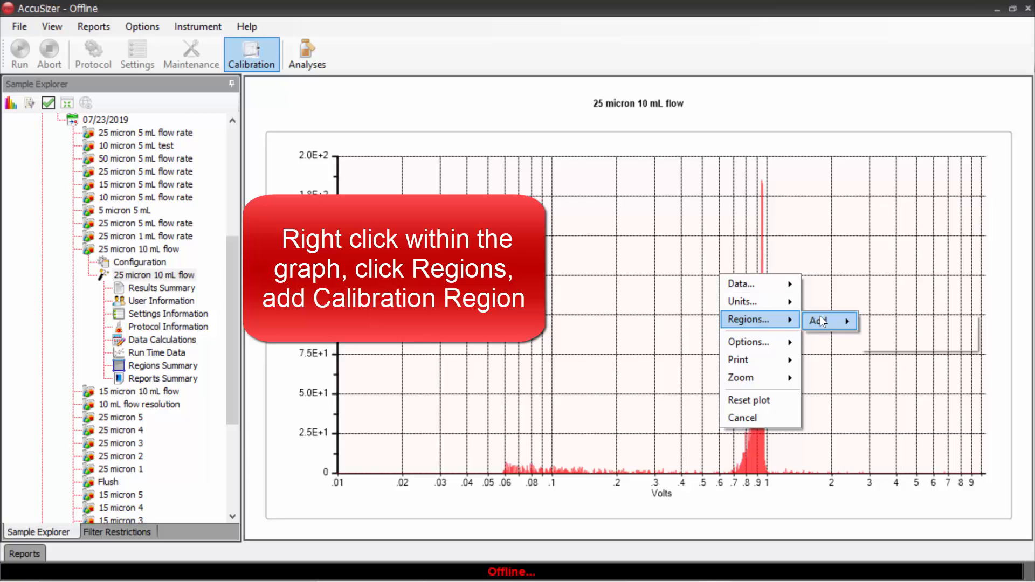
{"action": "mouse_move", "coordinate": [819, 321]}
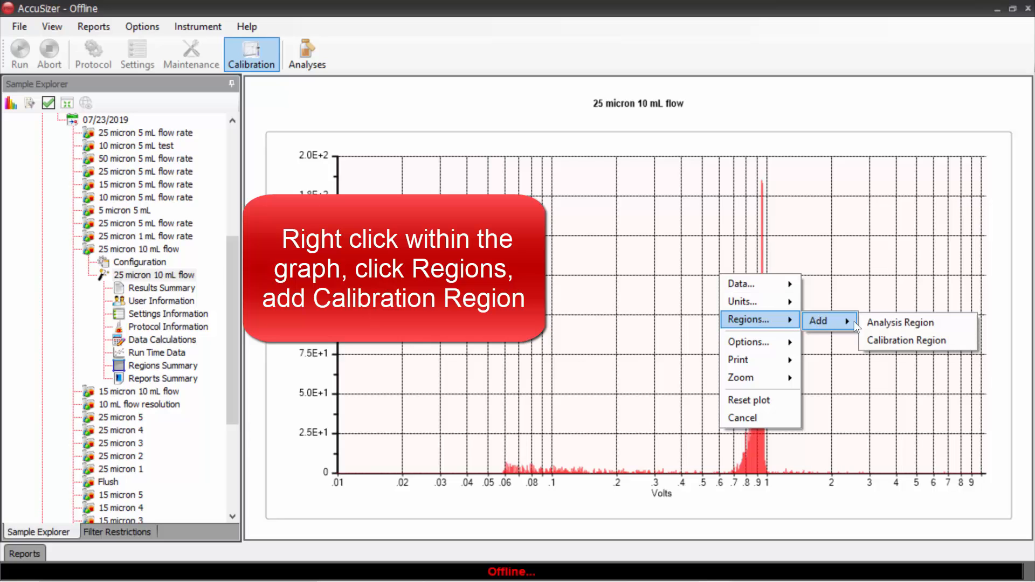
{"action": "left_click", "coordinate": [888, 345]}
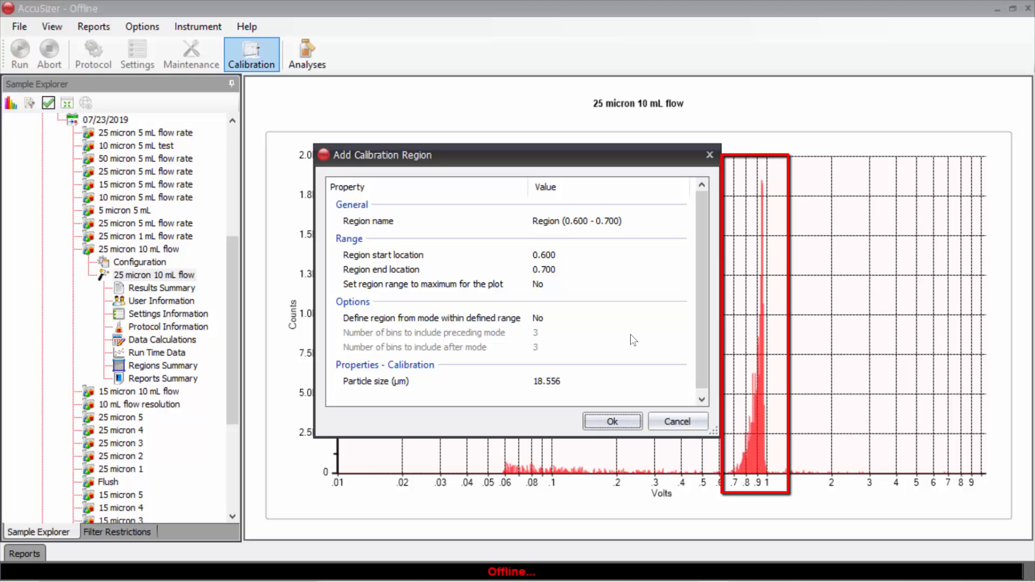
{"action": "left_click", "coordinate": [550, 256]}
{"action": "type", "text": "0.7"}
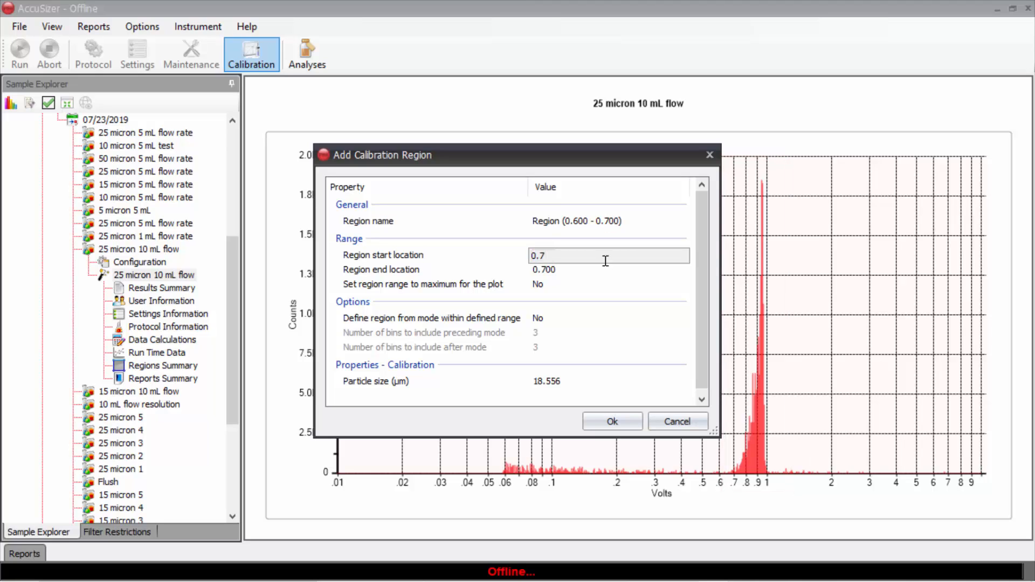
{"action": "left_click", "coordinate": [552, 270]}
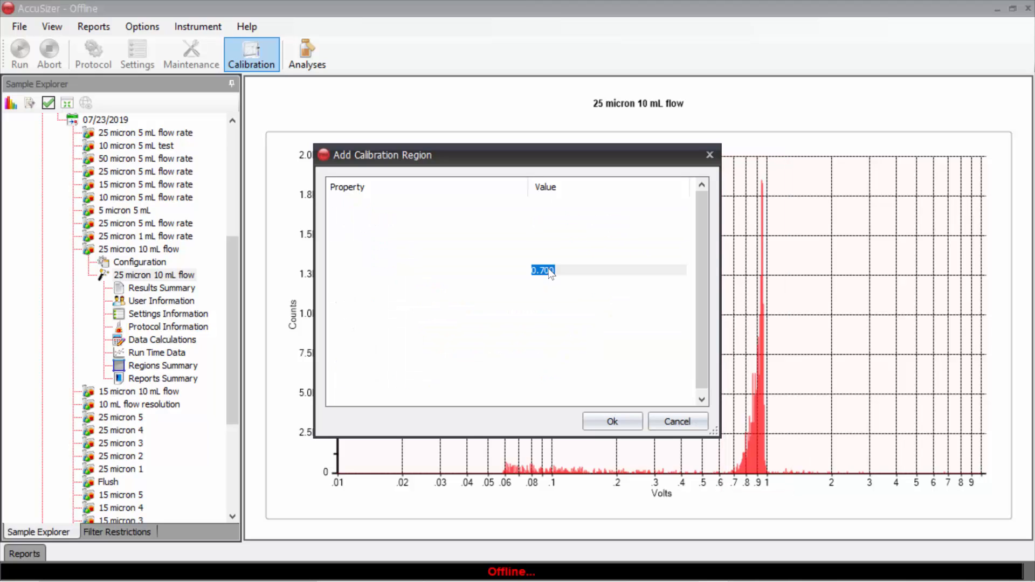
{"action": "type", "text": "1"}
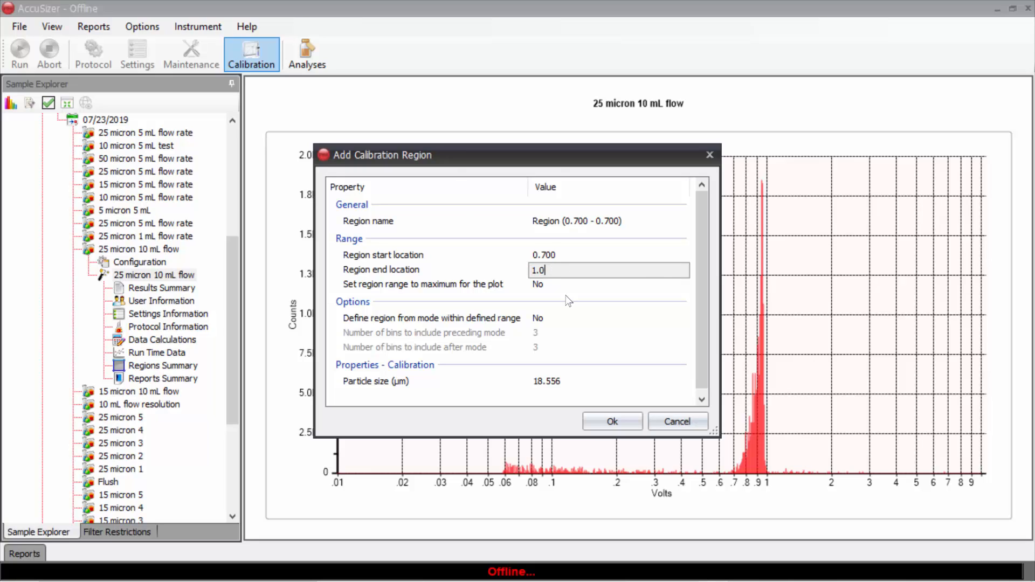
Define the region from the mode within its range, set the particle size to 25.0 µm and add the region
{"action": "left_click", "coordinate": [532, 321]}
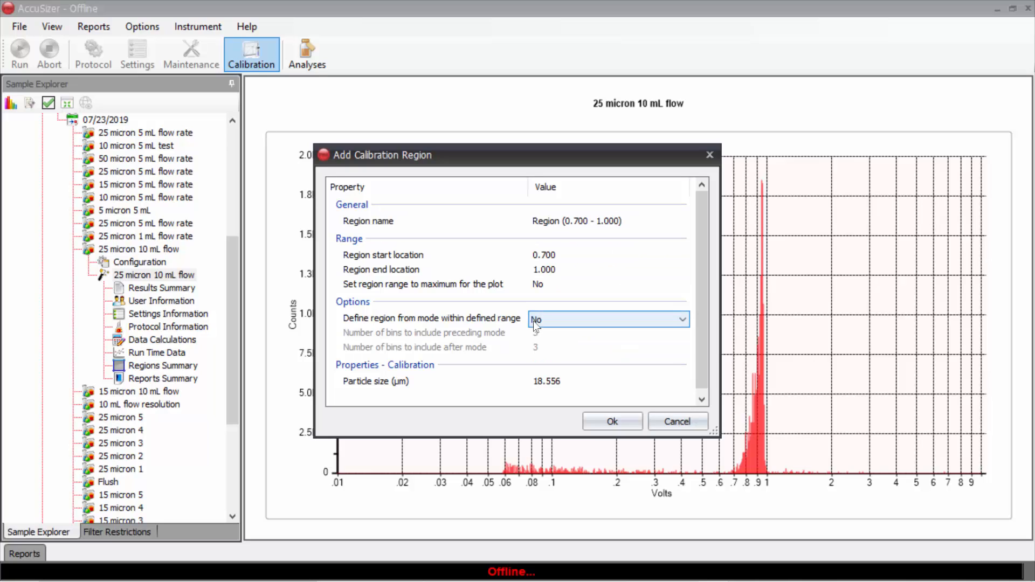
{"action": "left_click", "coordinate": [532, 321]}
{"action": "left_click", "coordinate": [536, 332]}
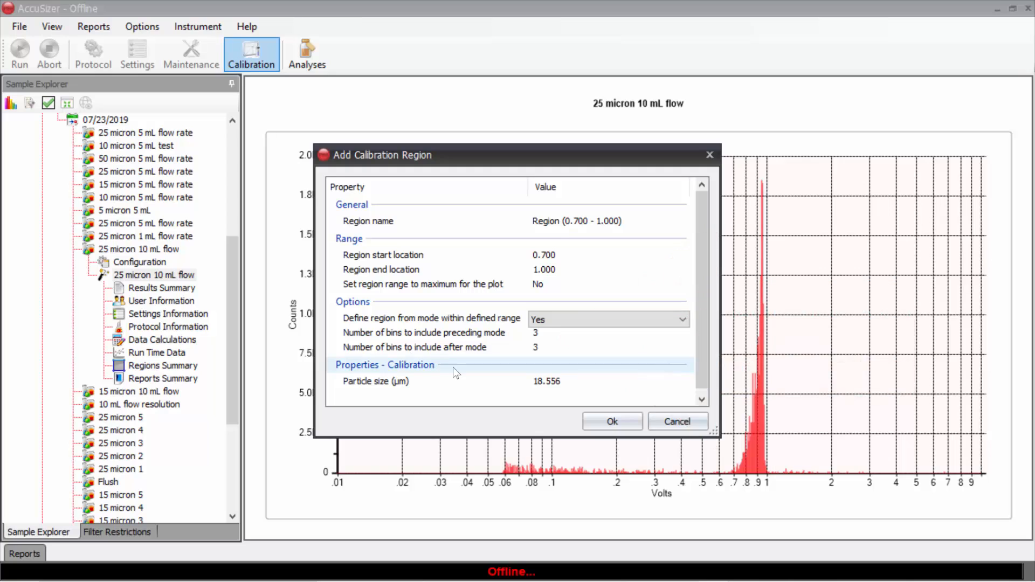
{"action": "left_click", "coordinate": [538, 381]}
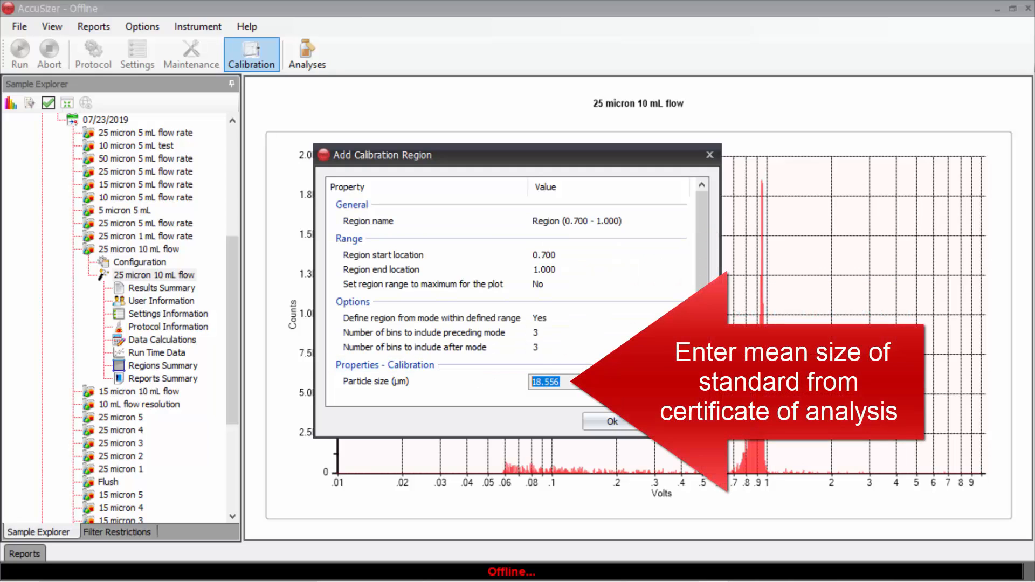
{"action": "type", "text": "25.0"}
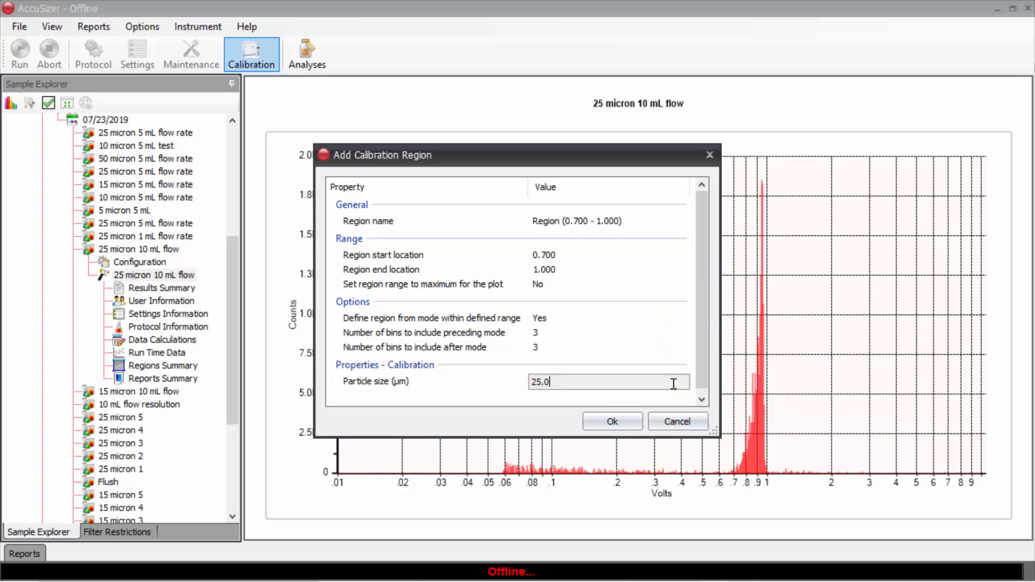
{"action": "left_click", "coordinate": [624, 414]}
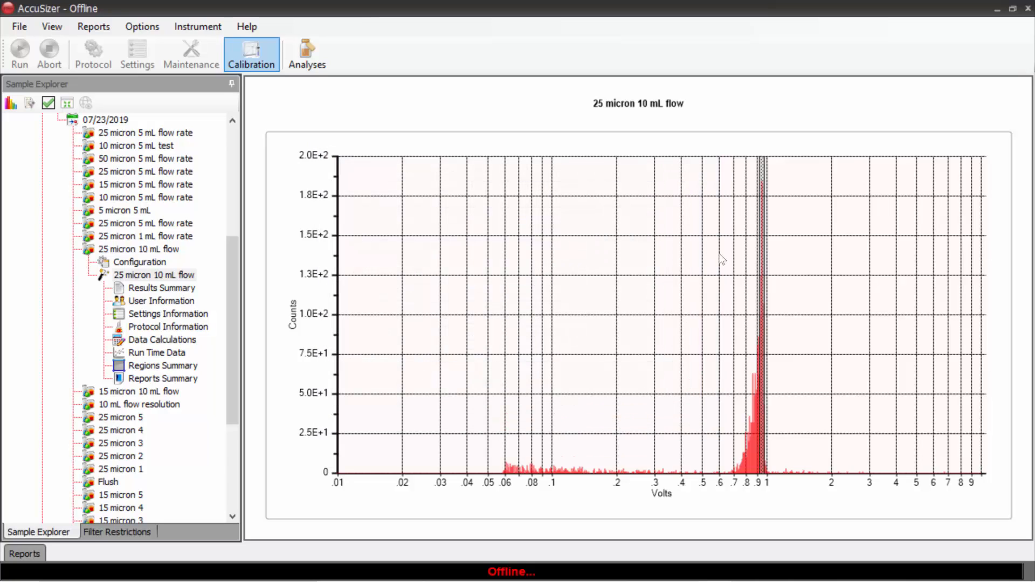
View the statistics of the calibration region around the 25 micron peak
{"action": "right_click", "coordinate": [765, 256]}
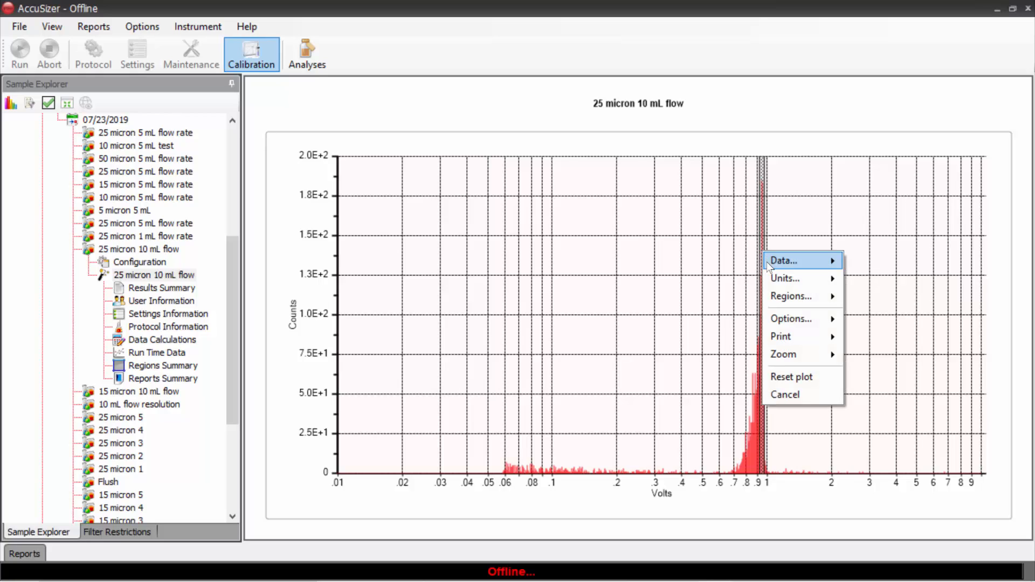
{"action": "mouse_move", "coordinate": [790, 298]}
{"action": "left_click", "coordinate": [882, 334]}
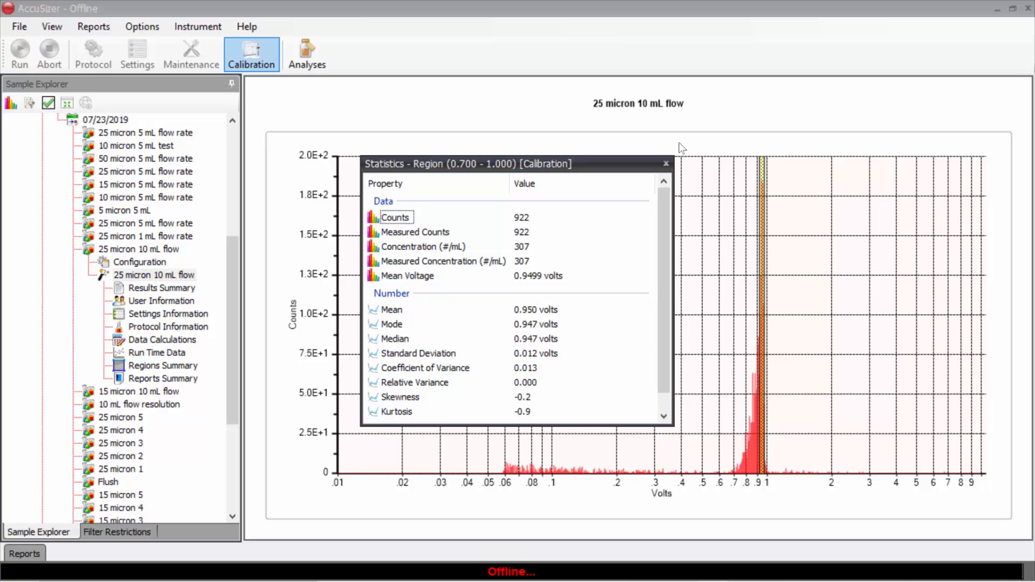
Collapse the 25 micron 10 mL run and review the plots of the 10, 15 and 25 micron 5 mL flow rate samples
{"action": "double_click", "coordinate": [114, 250]}
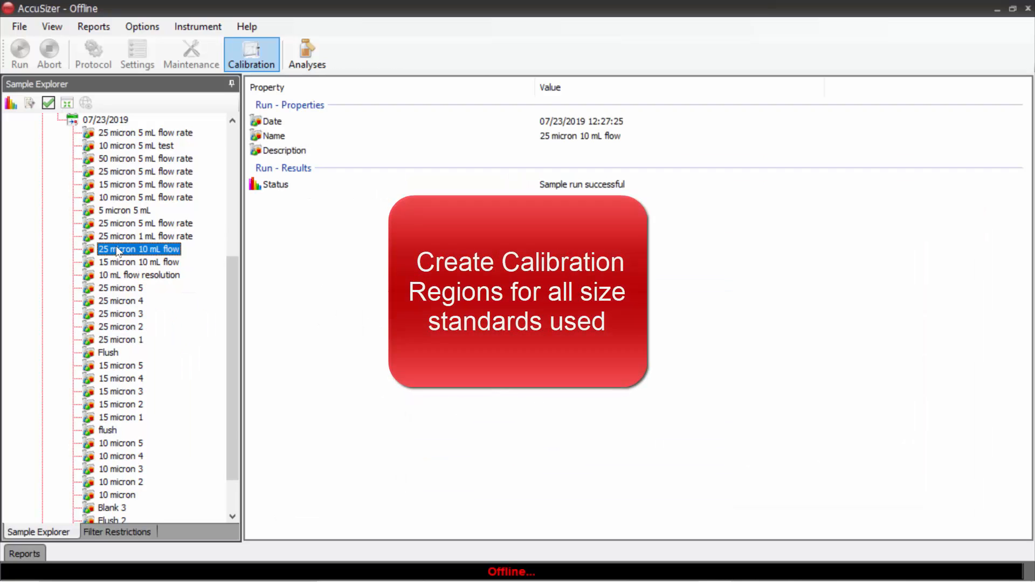
{"action": "double_click", "coordinate": [116, 197]}
{"action": "left_click", "coordinate": [128, 223]}
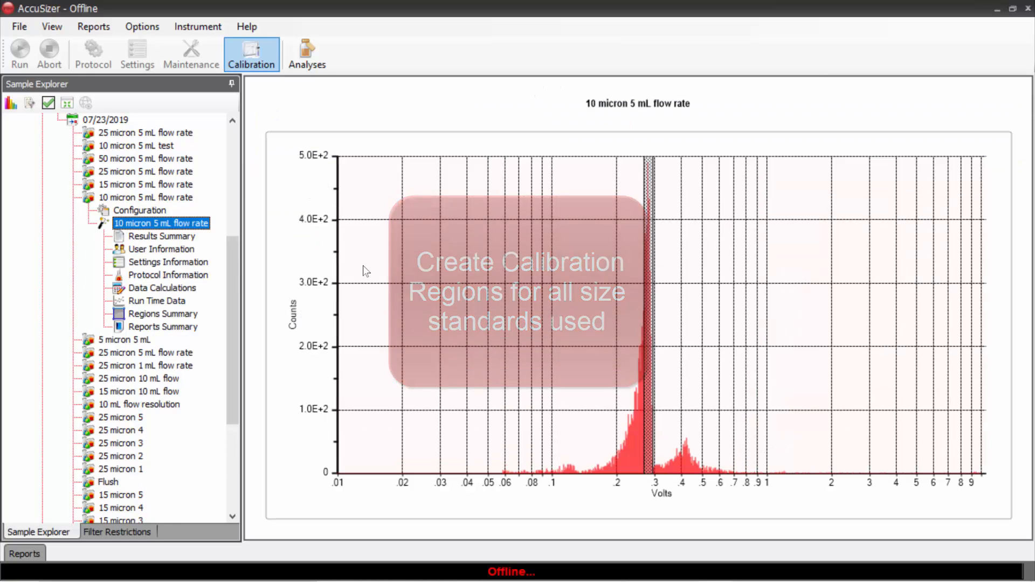
{"action": "double_click", "coordinate": [161, 185]}
{"action": "left_click", "coordinate": [157, 211]}
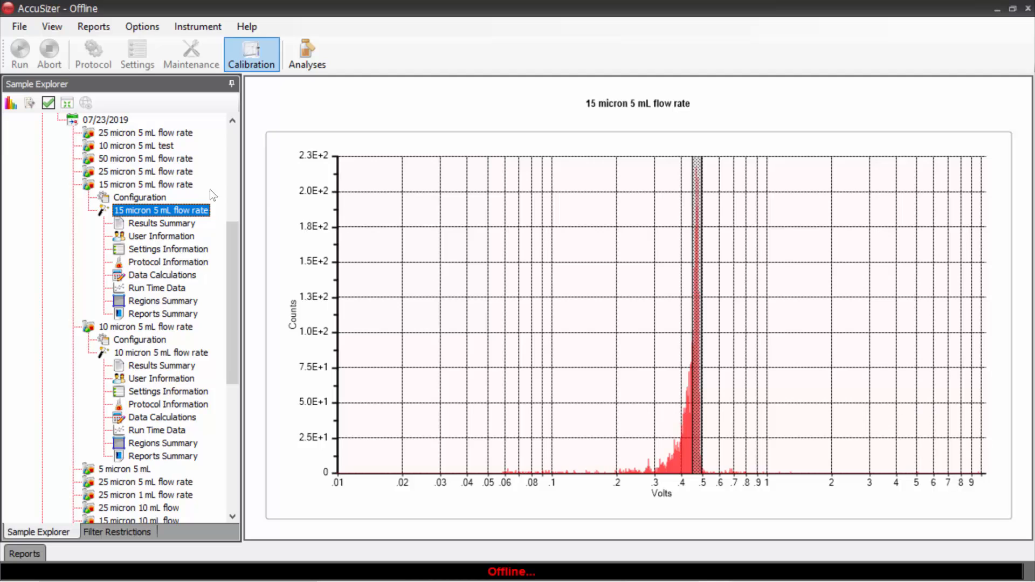
{"action": "double_click", "coordinate": [156, 172]}
{"action": "left_click", "coordinate": [164, 198]}
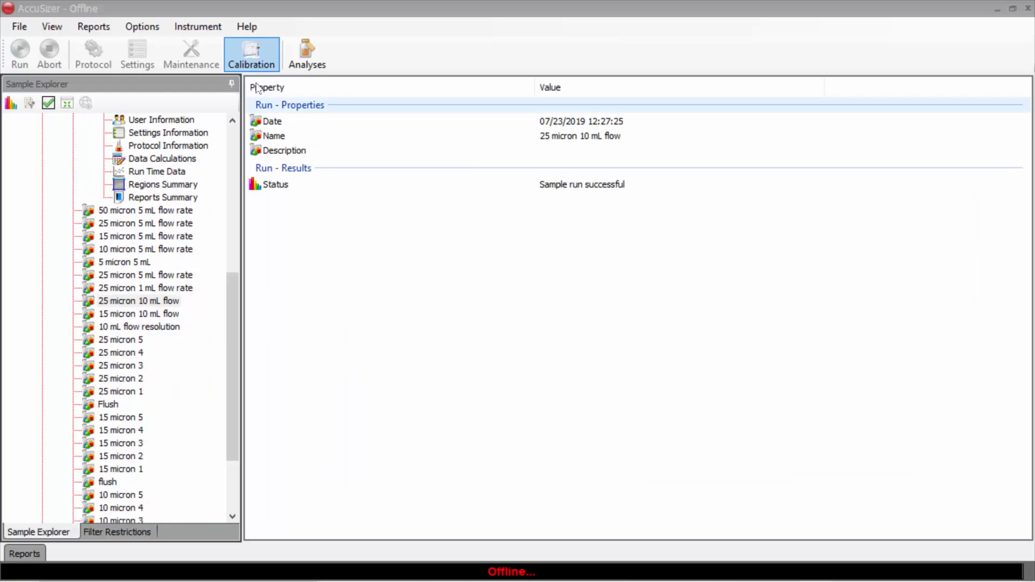
Open calibration creation in the Calibration Manager and choose Extinction sensor mode and the SIS instrument
{"action": "left_click", "coordinate": [252, 52]}
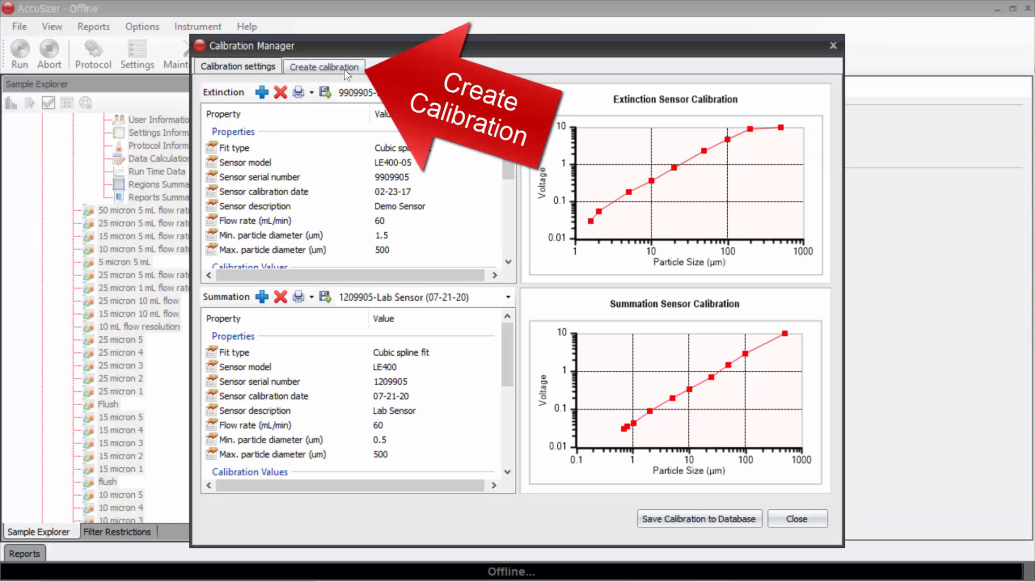
{"action": "left_click", "coordinate": [344, 69]}
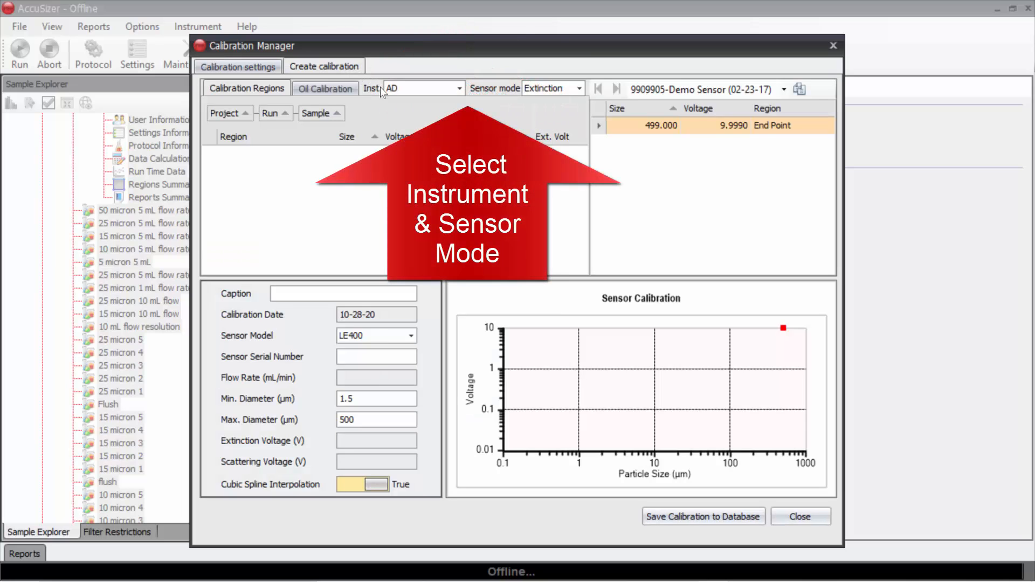
{"action": "left_click", "coordinate": [580, 87]}
{"action": "left_click", "coordinate": [567, 104]}
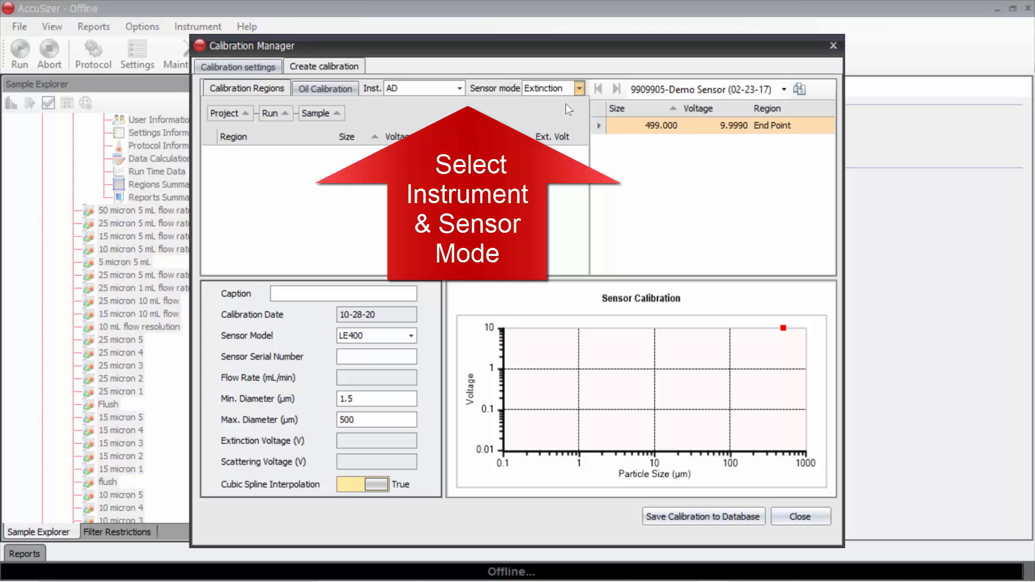
{"action": "left_click", "coordinate": [457, 88]}
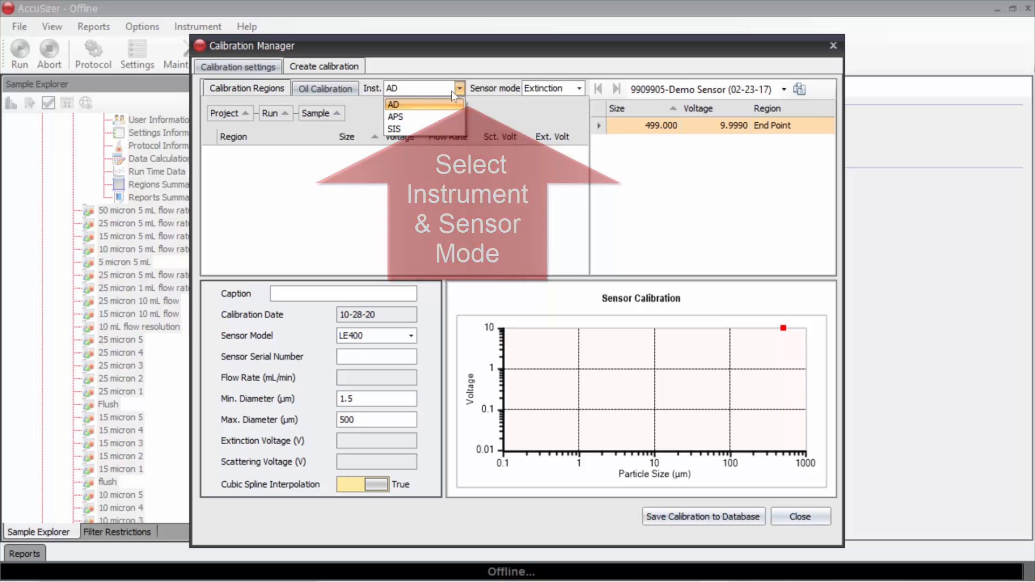
{"action": "left_click", "coordinate": [399, 128]}
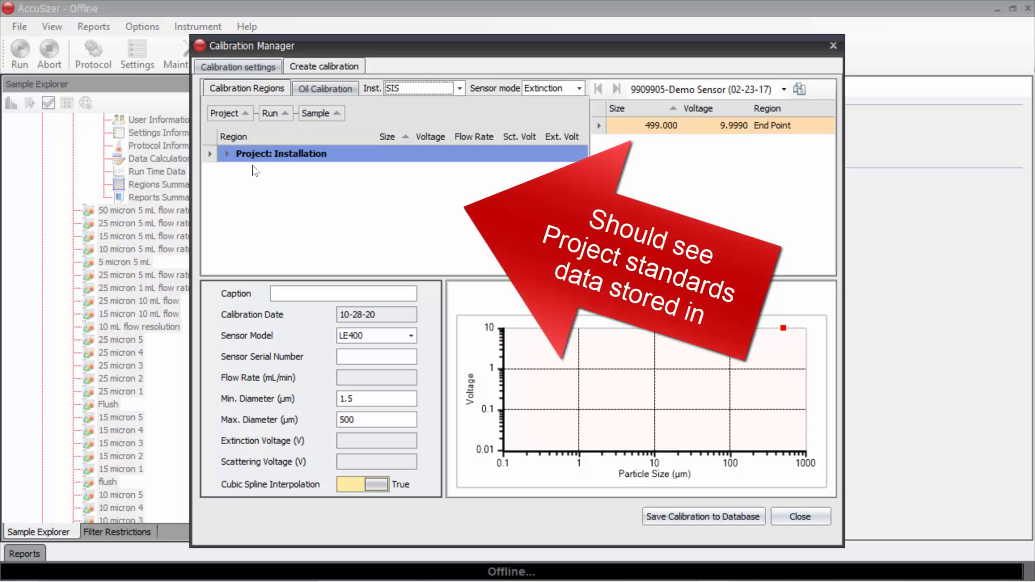
Expand the Installation project and add all of its 5, 10, 15, 25 and 50 micron calibration regions to the sensor calibration curve
{"action": "left_click", "coordinate": [227, 155]}
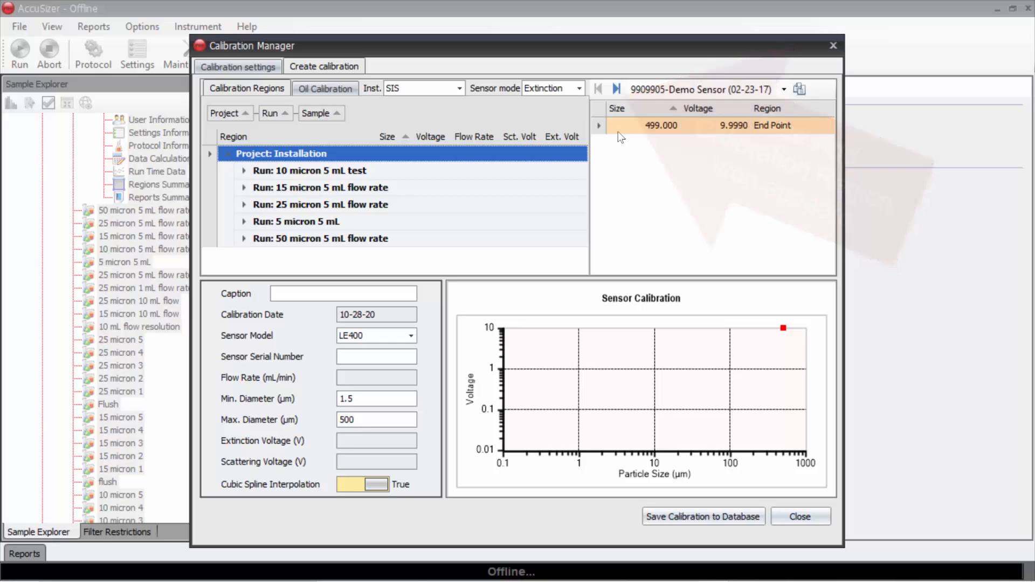
{"action": "left_click", "coordinate": [615, 90]}
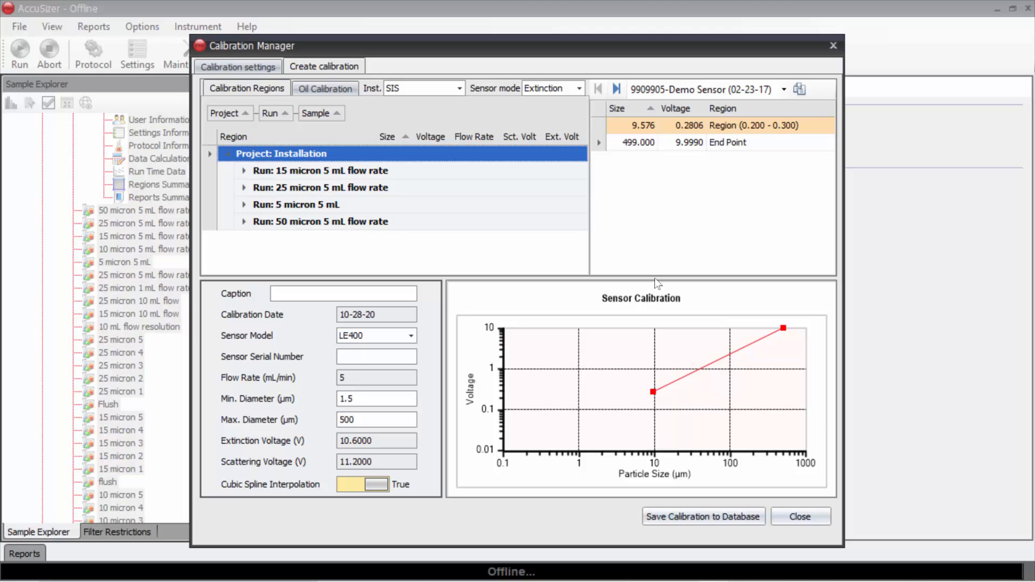
{"action": "left_click", "coordinate": [616, 89]}
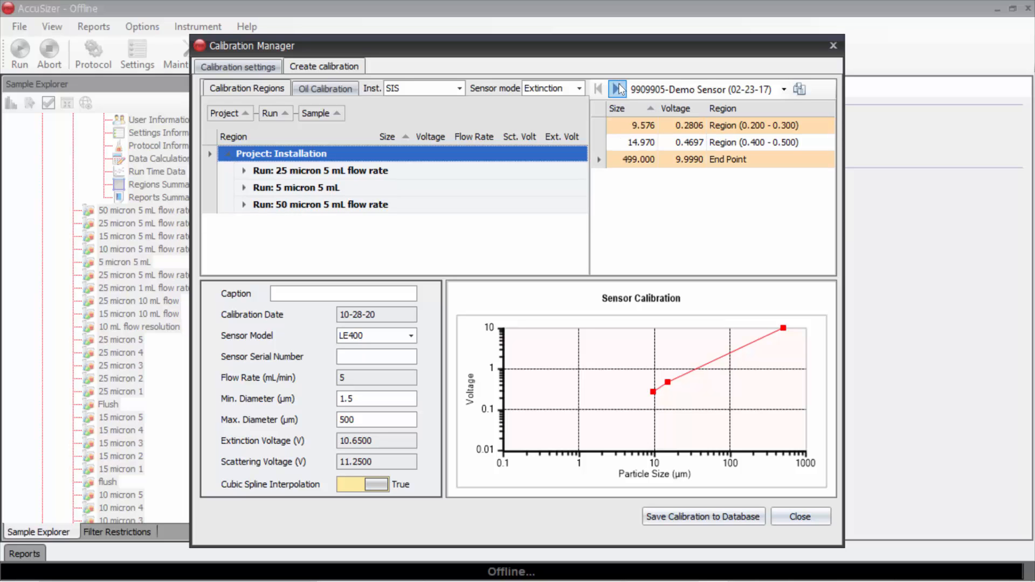
{"action": "left_click", "coordinate": [618, 91]}
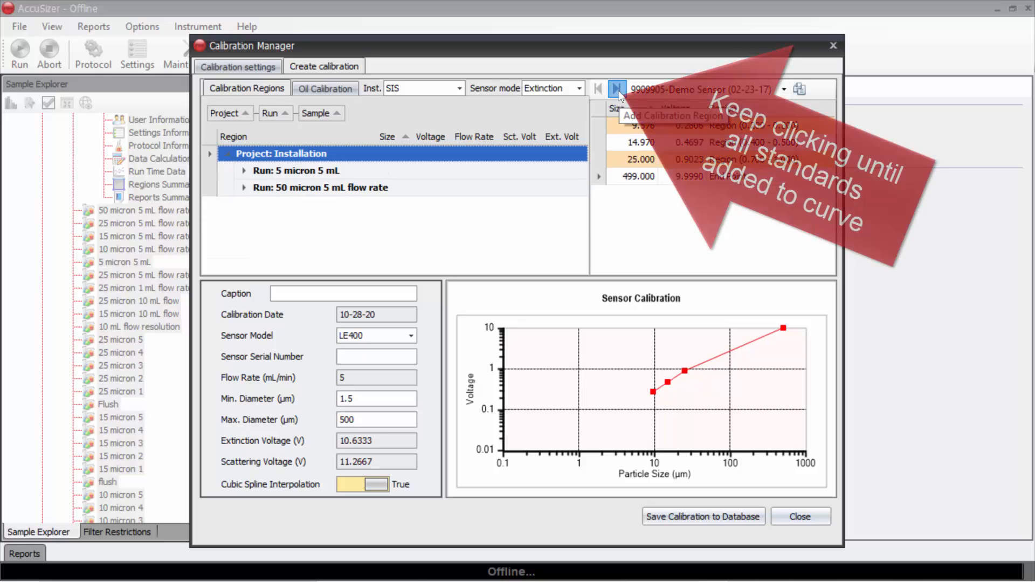
{"action": "left_click", "coordinate": [617, 90]}
{"action": "left_click", "coordinate": [617, 89]}
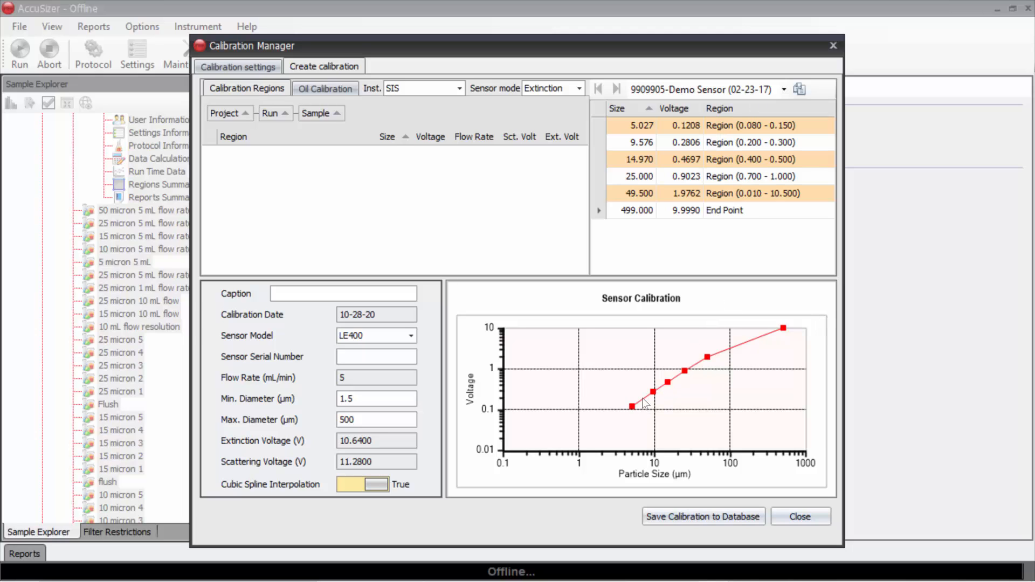
Caption the calibration "Old sensor Ext", set the sensor serial number to 12345 and save the calibration to the database
{"action": "left_click", "coordinate": [286, 292]}
{"action": "left_click", "coordinate": [353, 358]}
{"action": "type", "text": "12345"}
{"action": "type", "text": "Ext"}
{"action": "left_click", "coordinate": [703, 517]}
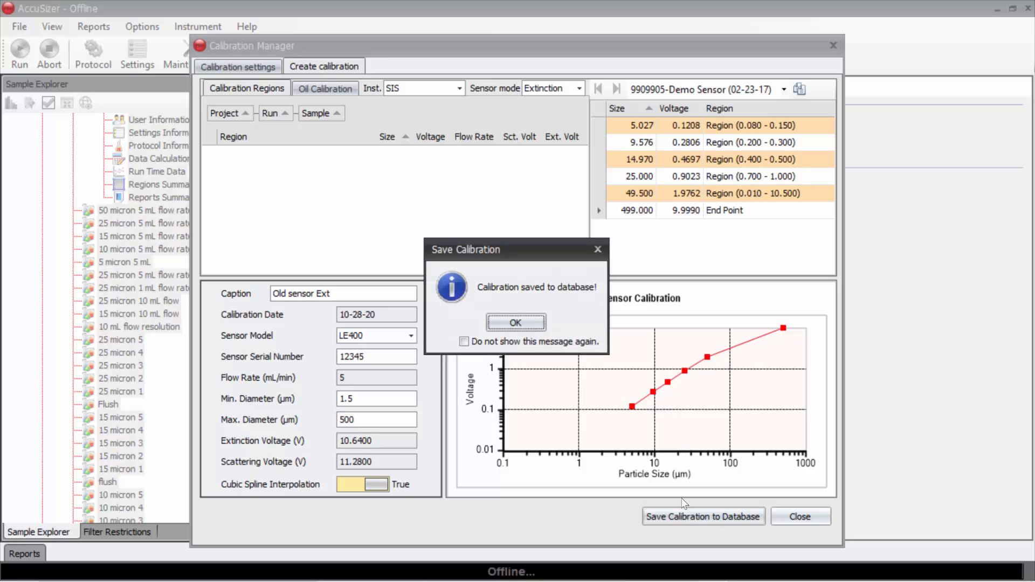
{"action": "left_click", "coordinate": [513, 322]}
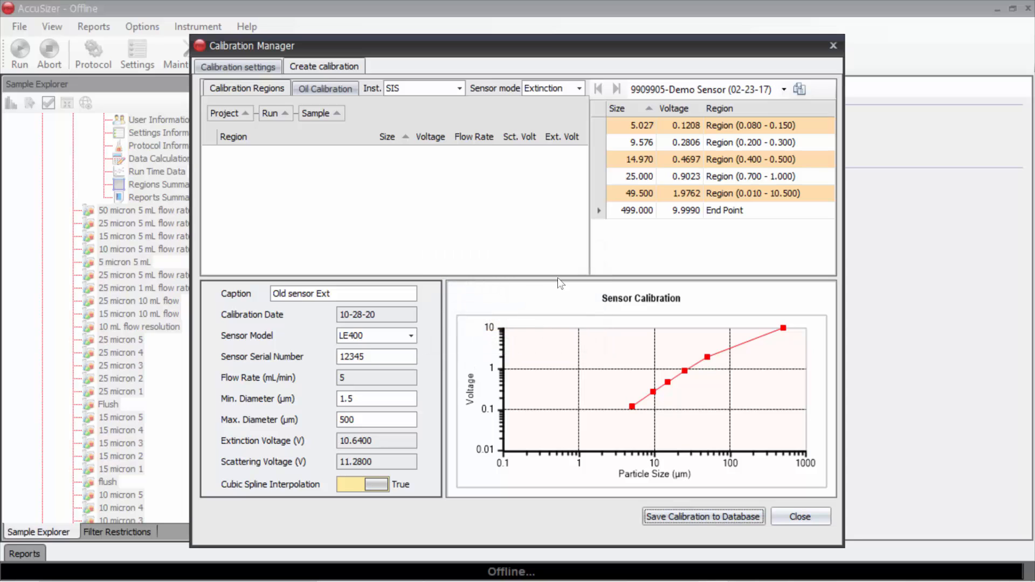
Check the list of stored extinction calibrations for the Old sensor Ext entry and close the Calibration Manager
{"action": "left_click", "coordinate": [785, 89]}
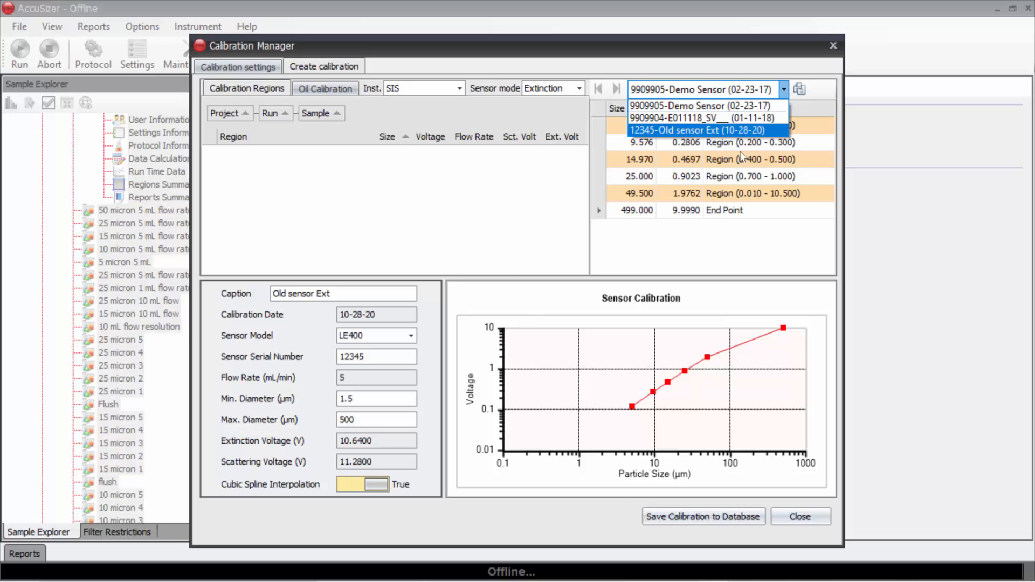
{"action": "left_click", "coordinate": [834, 47]}
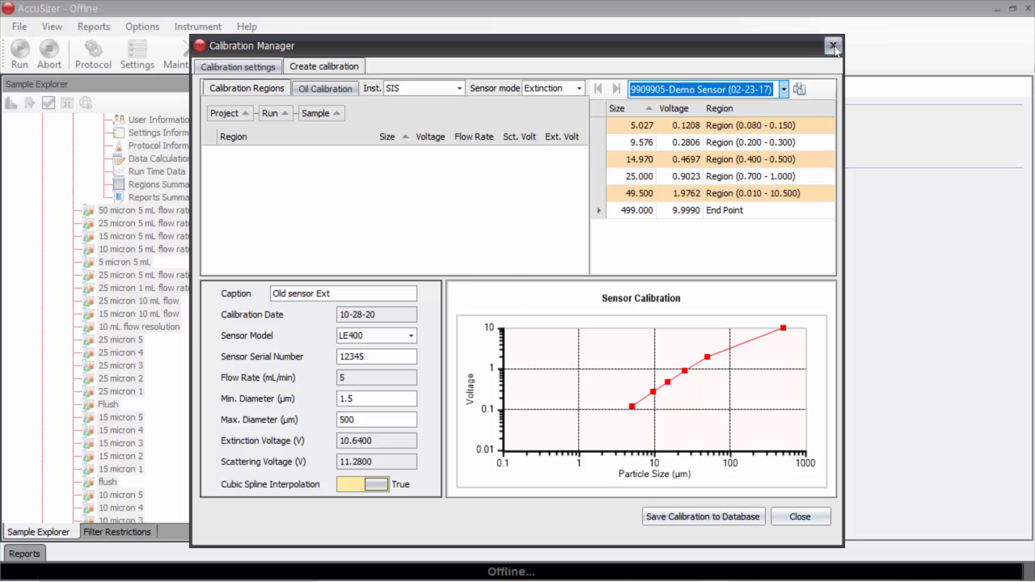
{"action": "left_click", "coordinate": [835, 46]}
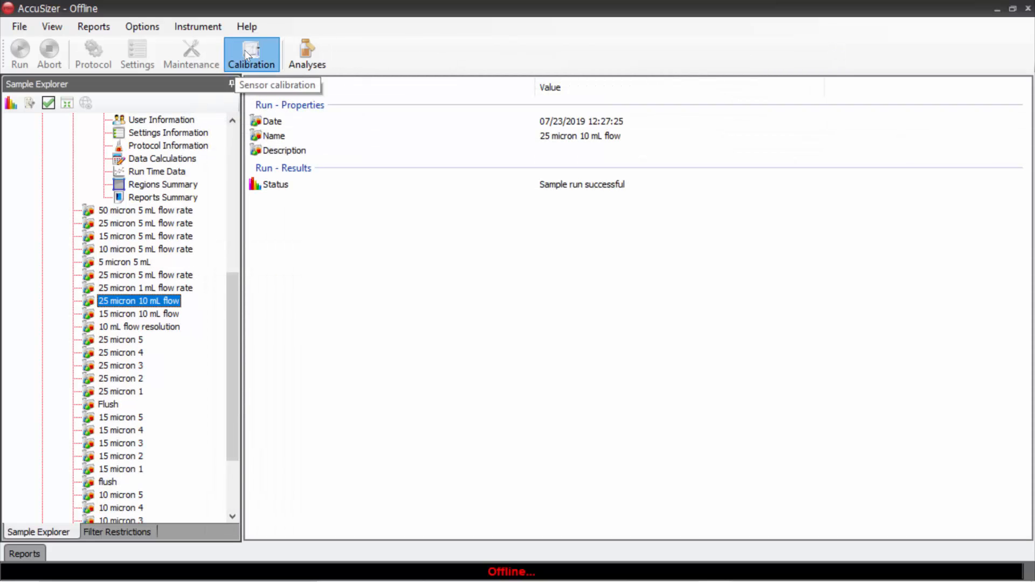
Reopen the Calibration Manager, make 12345-Old sensor Ext (10-28-20) the extinction calibration, save it to the database and close the manager
{"action": "left_click", "coordinate": [244, 50]}
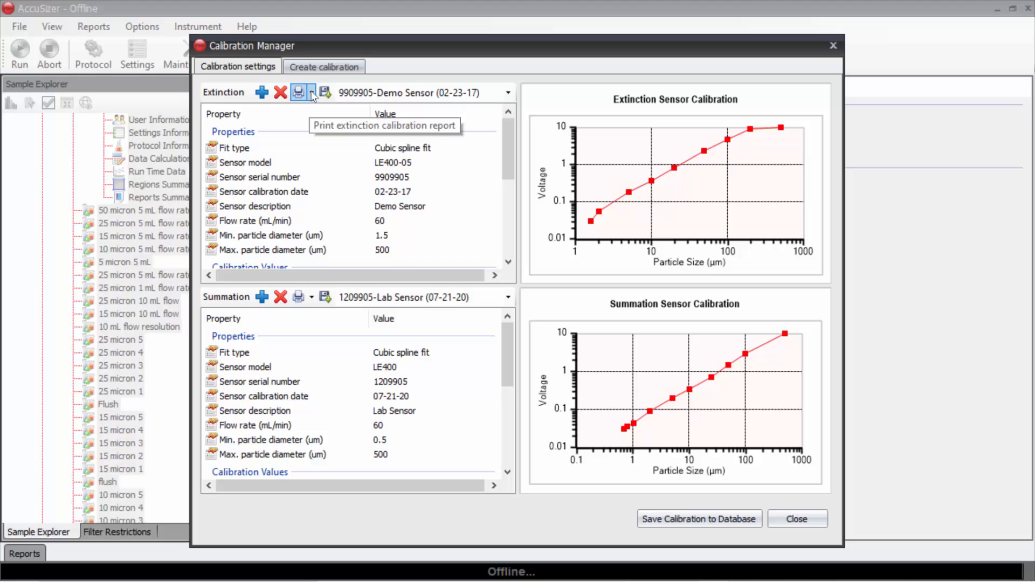
{"action": "left_click", "coordinate": [509, 92]}
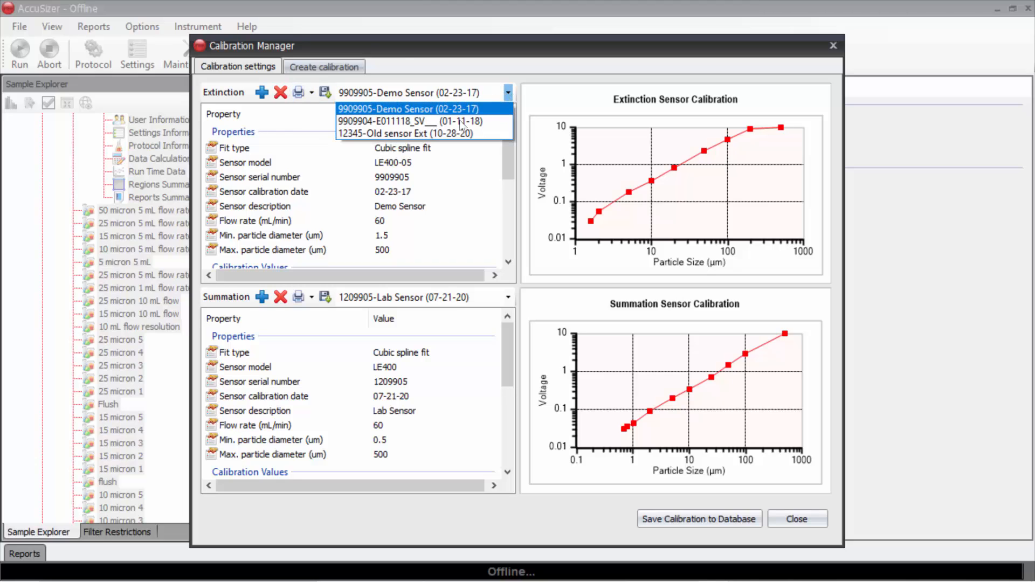
{"action": "left_click", "coordinate": [458, 136]}
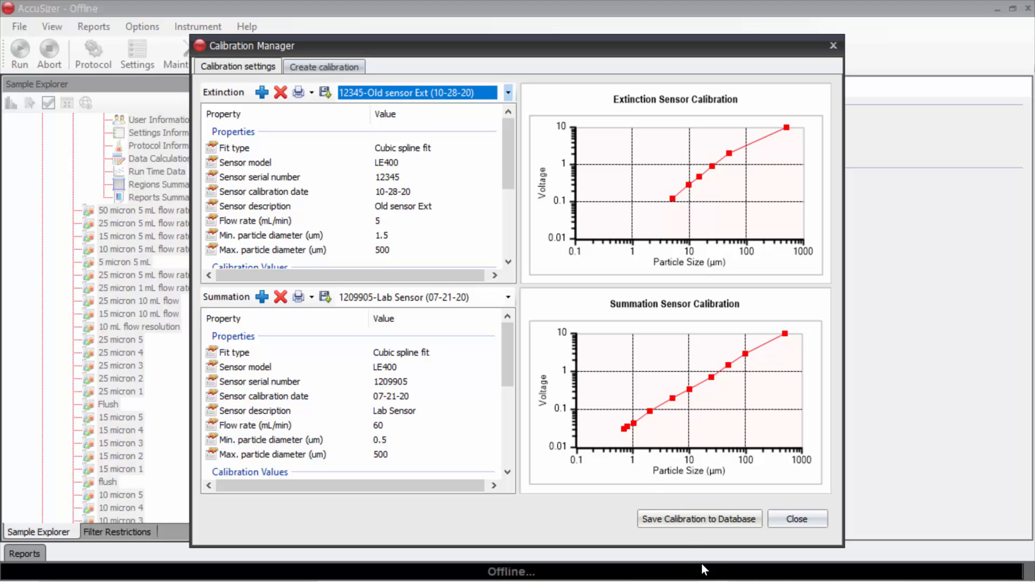
{"action": "left_click", "coordinate": [673, 521]}
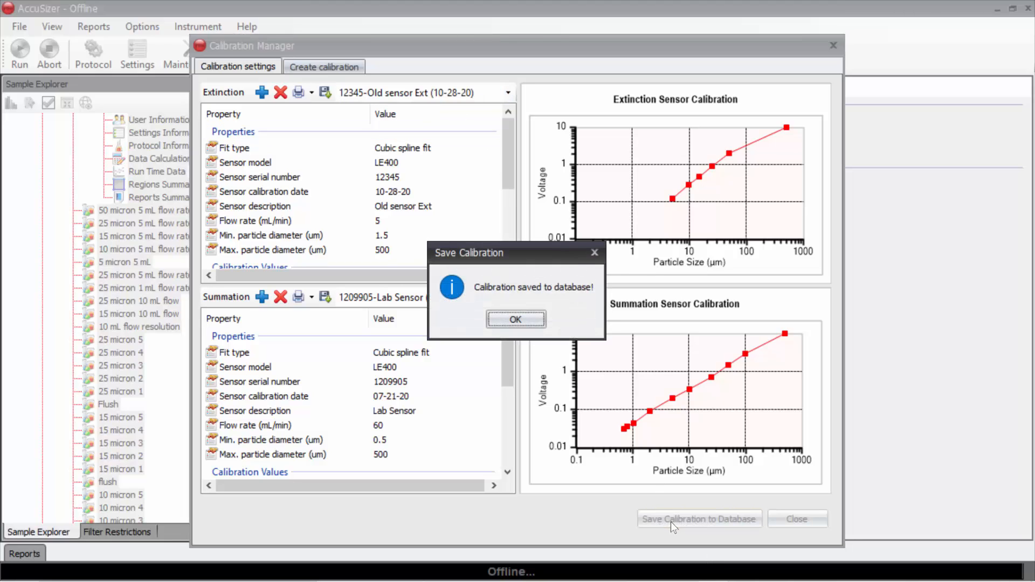
{"action": "left_click", "coordinate": [505, 319]}
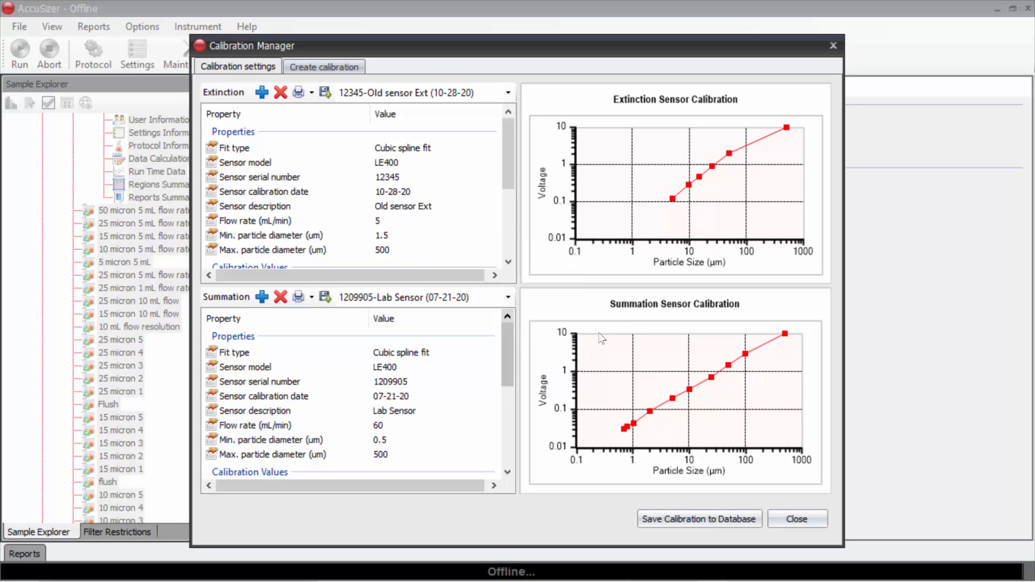
{"action": "left_click", "coordinate": [832, 45]}
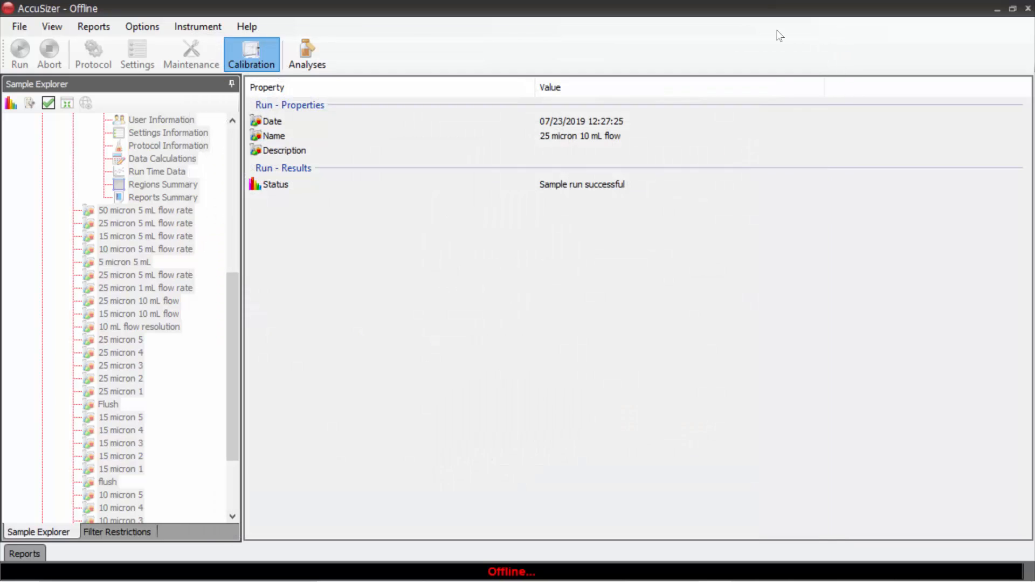
Delete the 12345-Old sensor Ext (10-28-20) extinction calibration in the Calibration Manager
{"action": "left_click", "coordinate": [248, 50]}
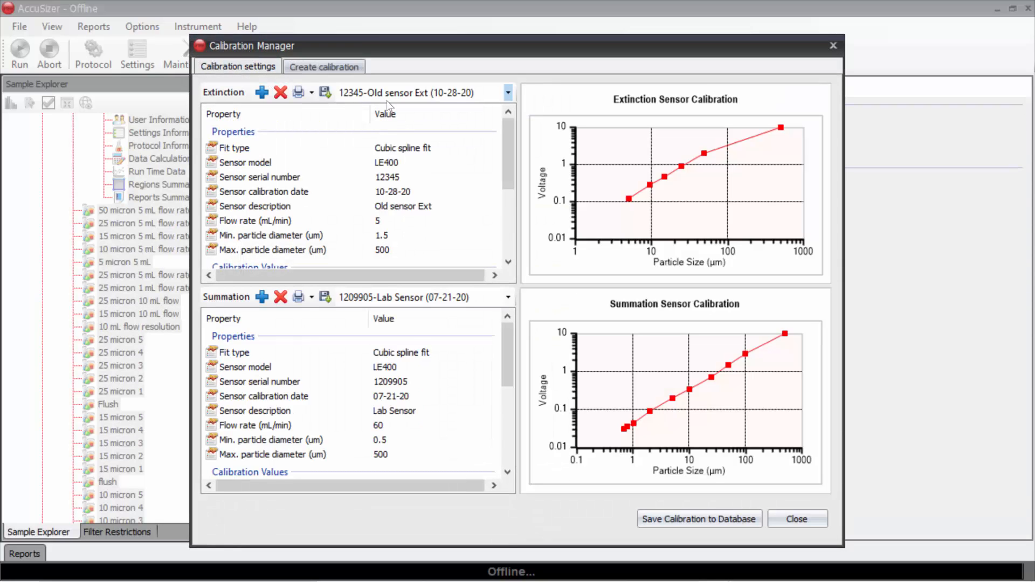
{"action": "left_click", "coordinate": [508, 94]}
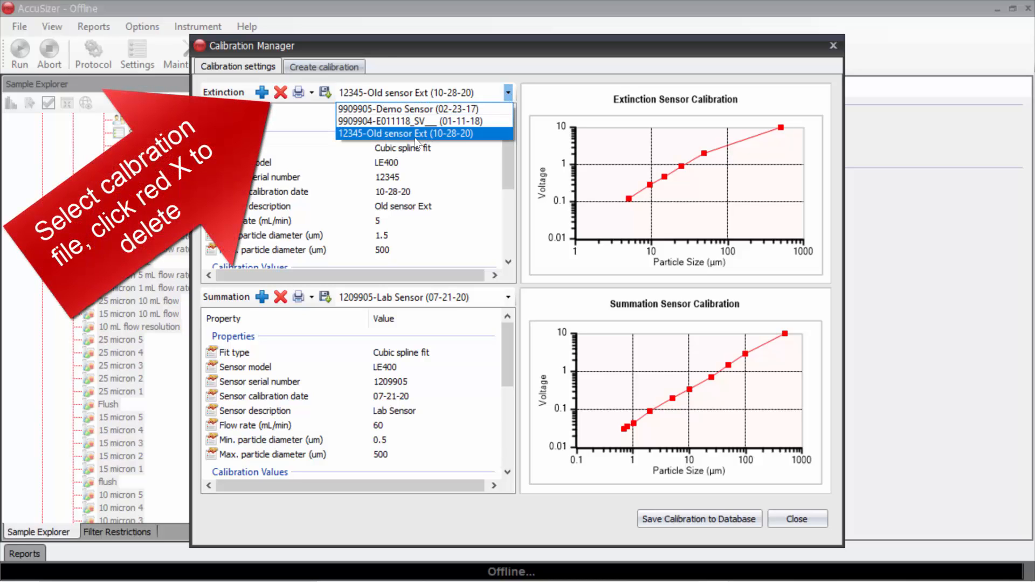
{"action": "left_click", "coordinate": [409, 137]}
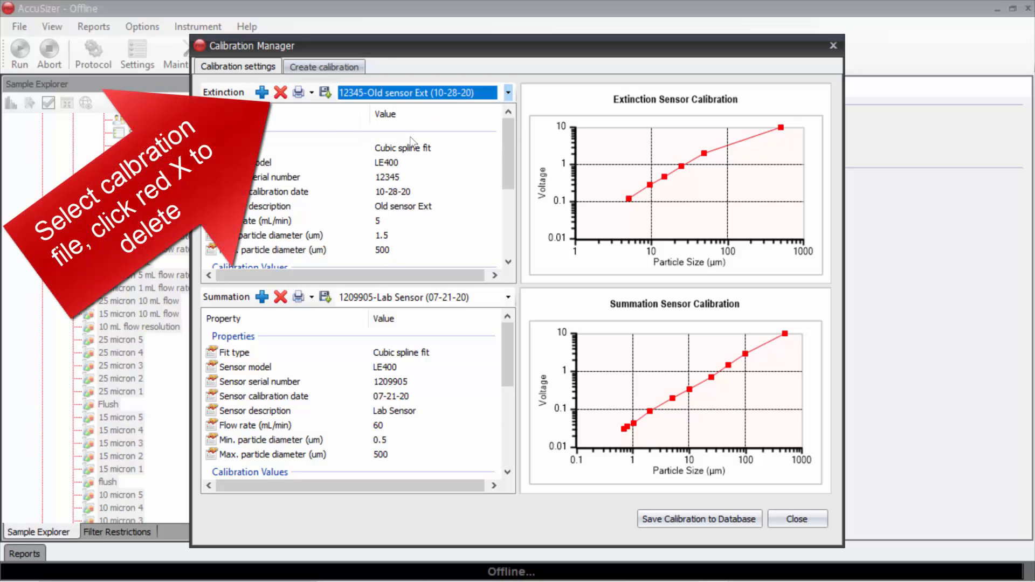
{"action": "left_click", "coordinate": [280, 93]}
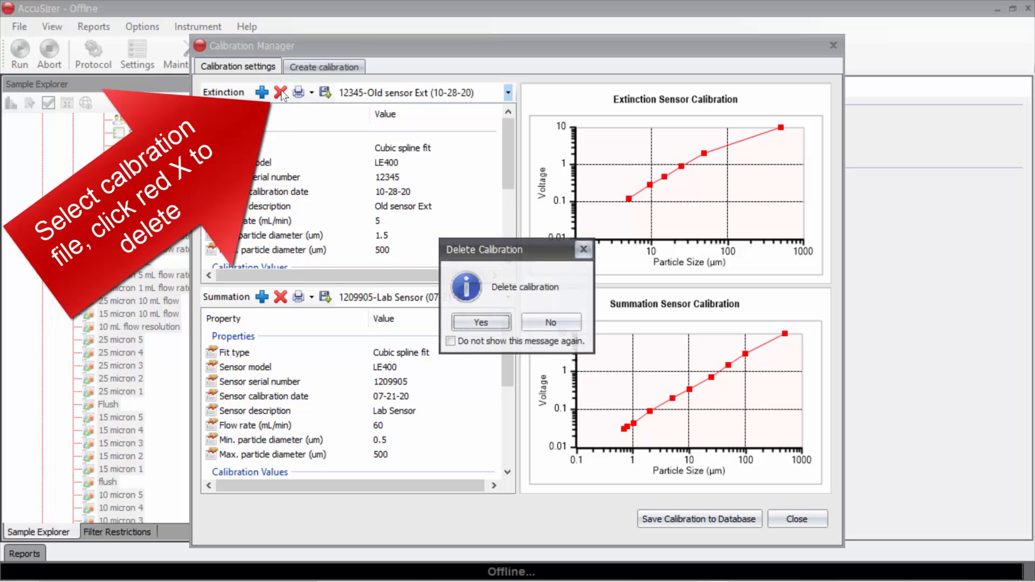
{"action": "left_click", "coordinate": [478, 322]}
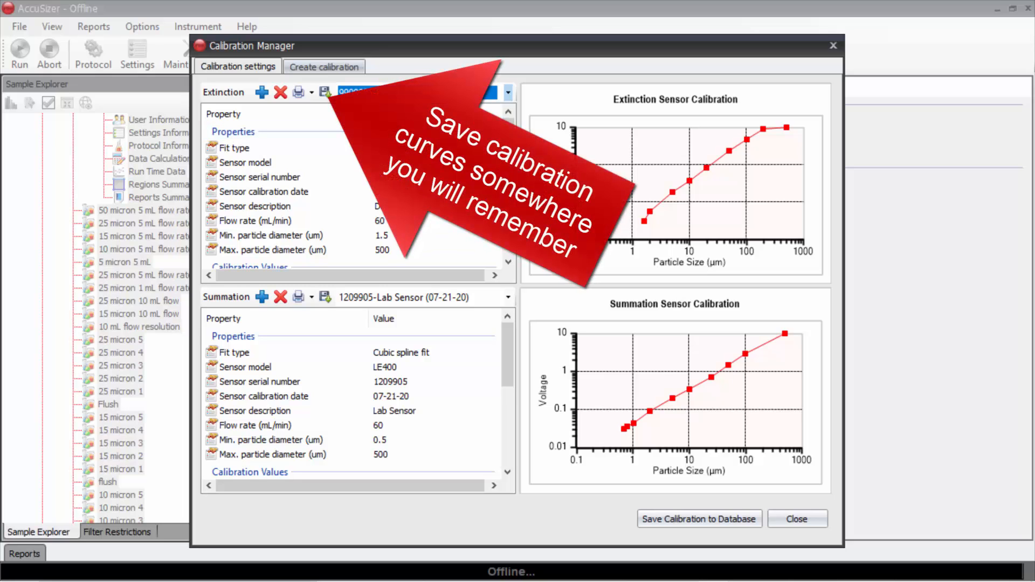
Export the Demo Sensor extinction calibration as 9909905E.SNS to the 020 AccuSizer folder in Documents and close the Calibration Manager
{"action": "left_click", "coordinate": [325, 93]}
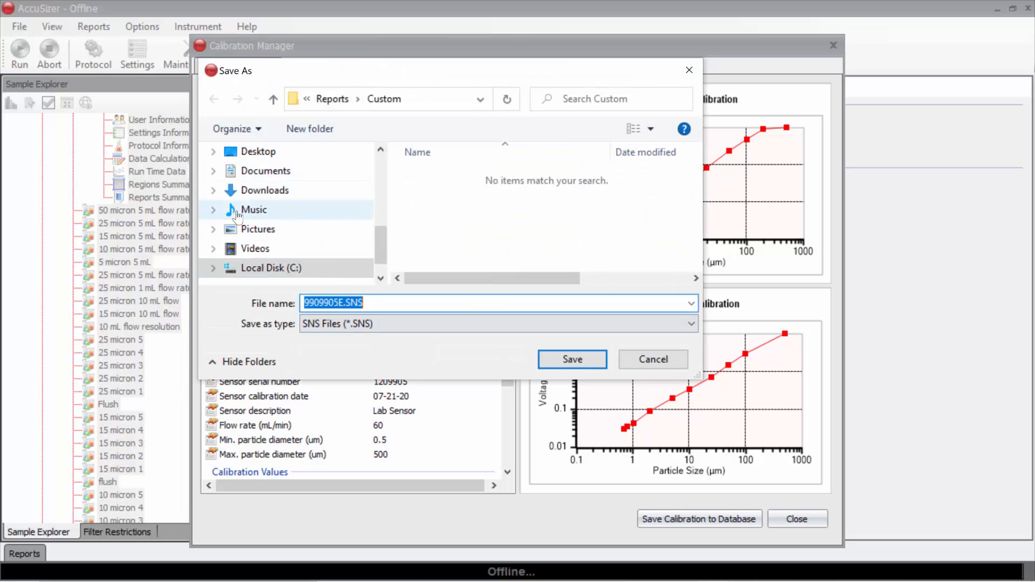
{"action": "left_click", "coordinate": [215, 173]}
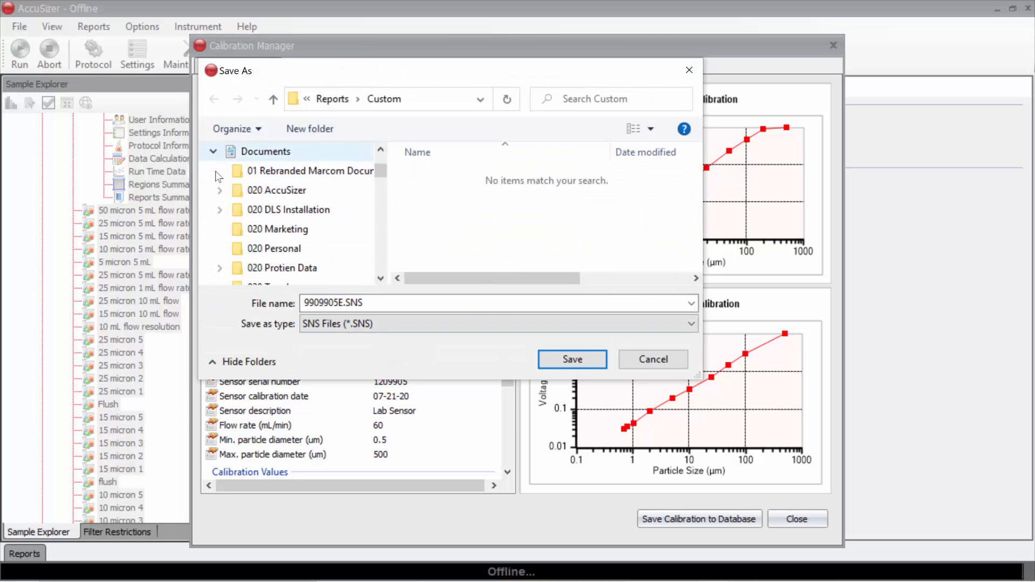
{"action": "left_click", "coordinate": [240, 190]}
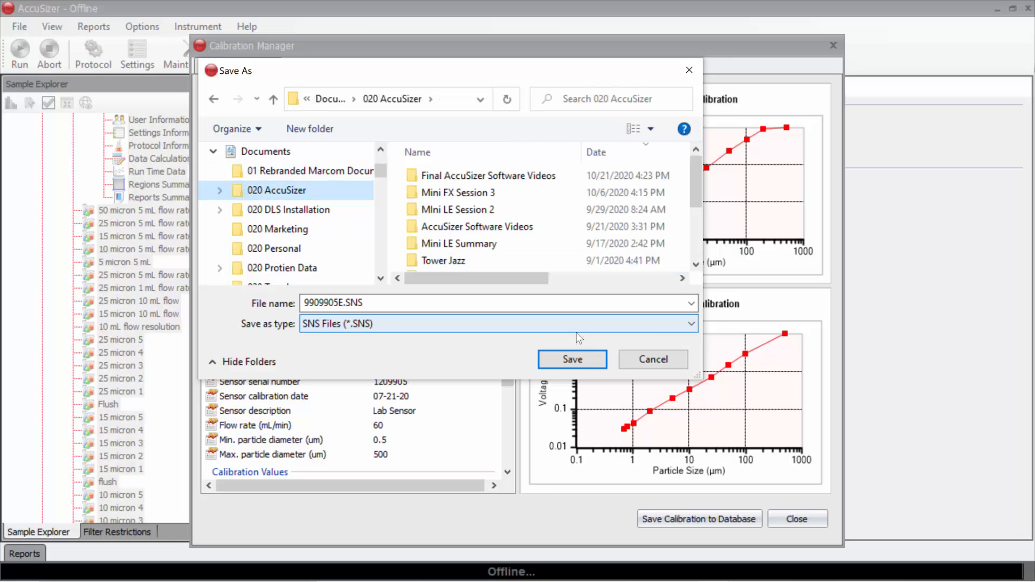
{"action": "left_click", "coordinate": [591, 355]}
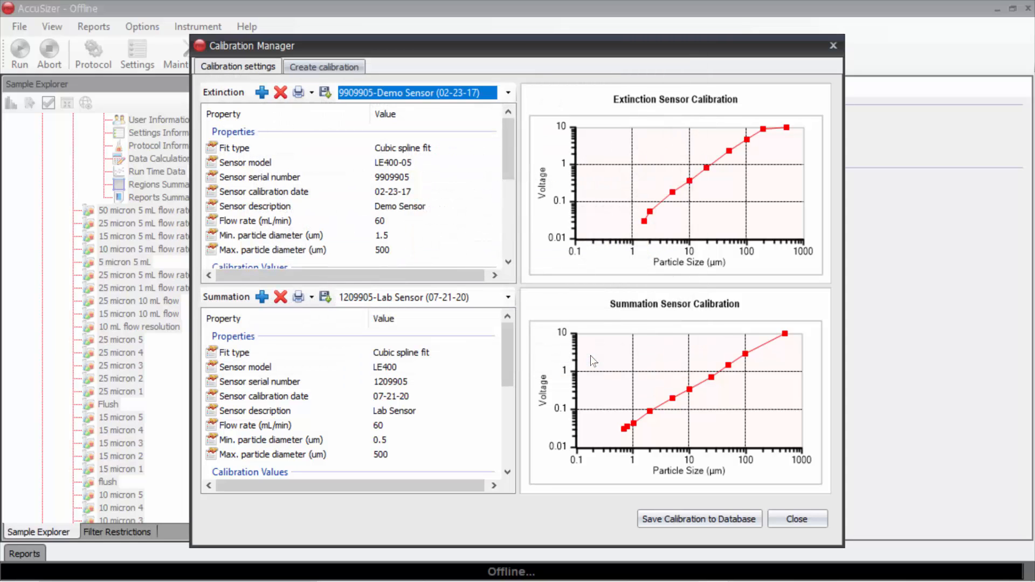
{"action": "left_click", "coordinate": [797, 519]}
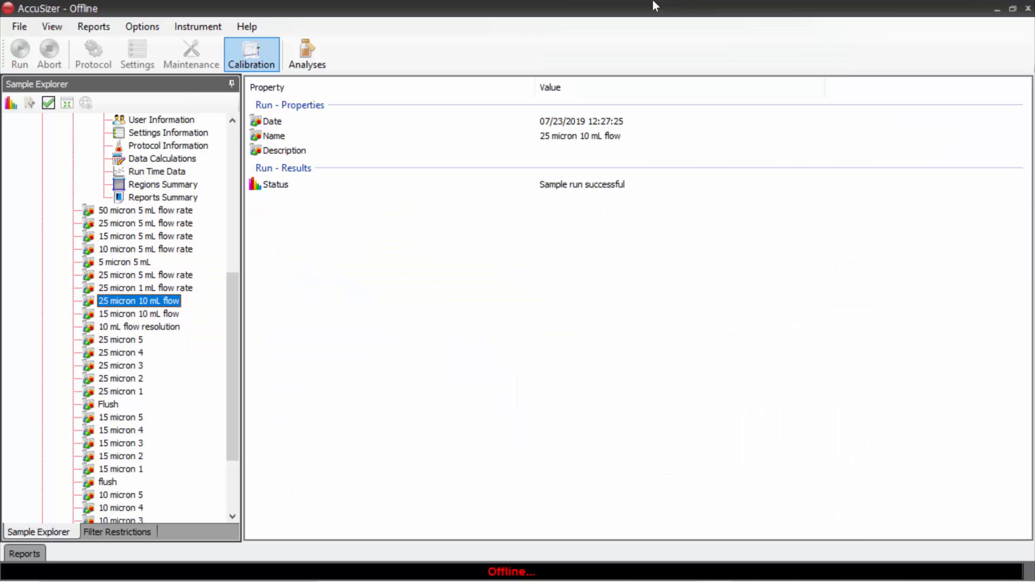
{"action": "scroll", "coordinate": [156, 222], "scroll_direction": "up", "scroll_amount": 7}
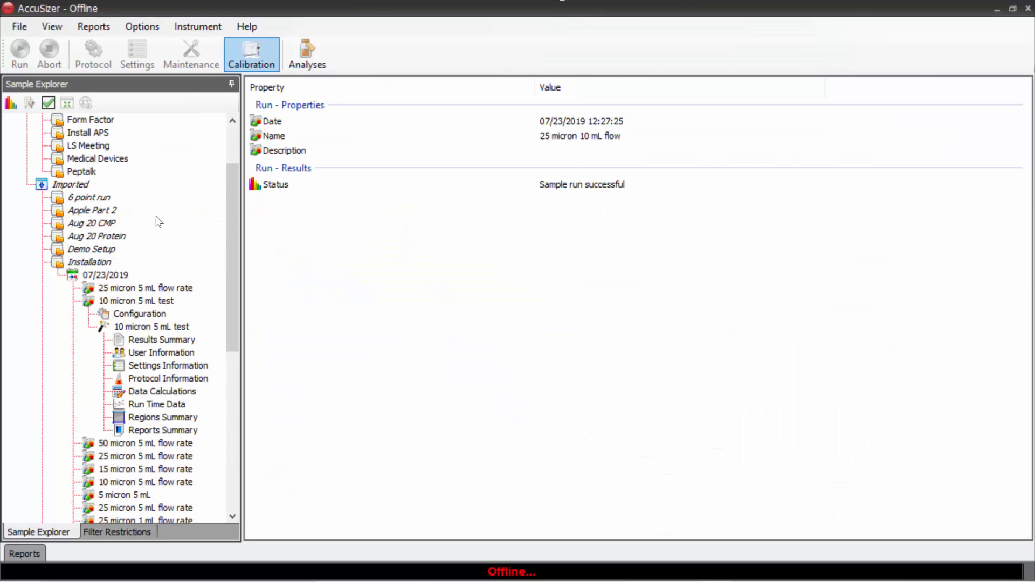